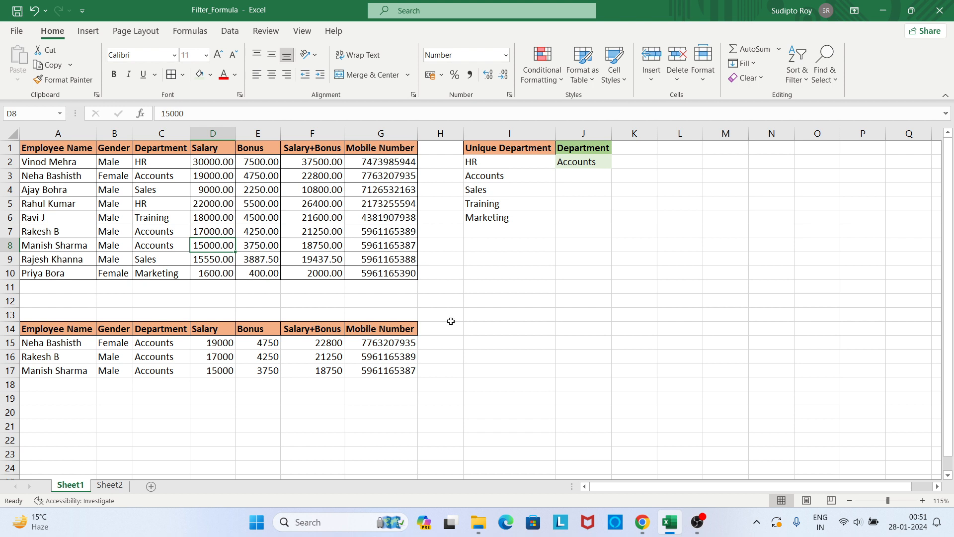
left_click(684, 225)
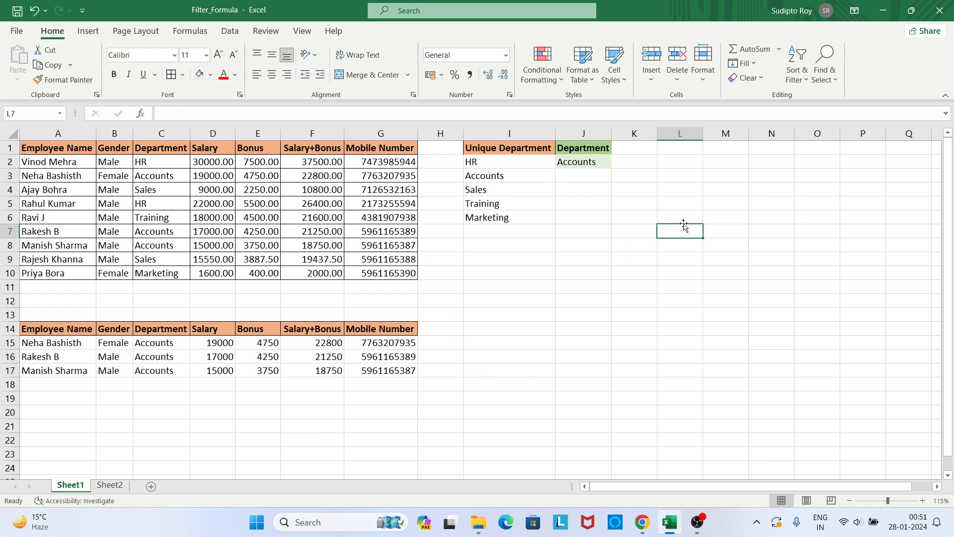
type("Filter")
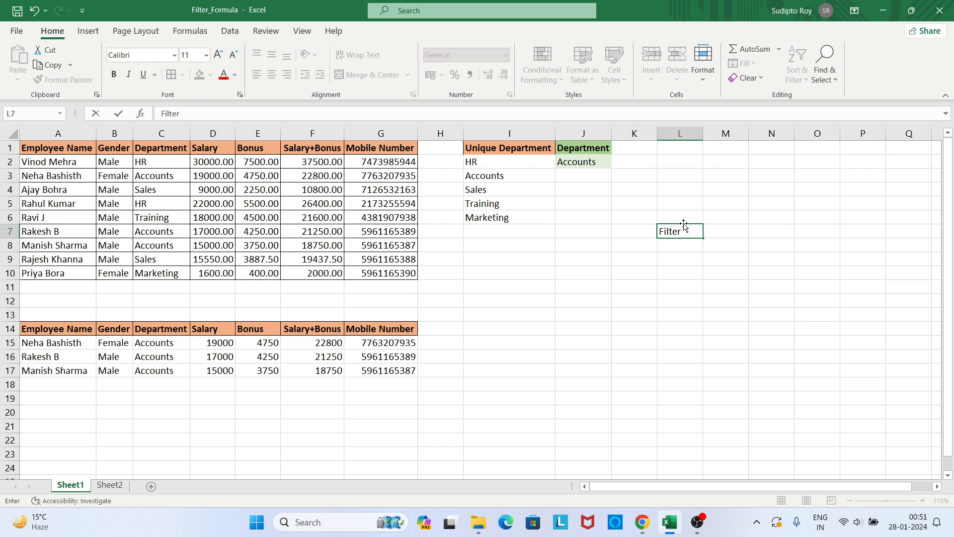
key("Return")
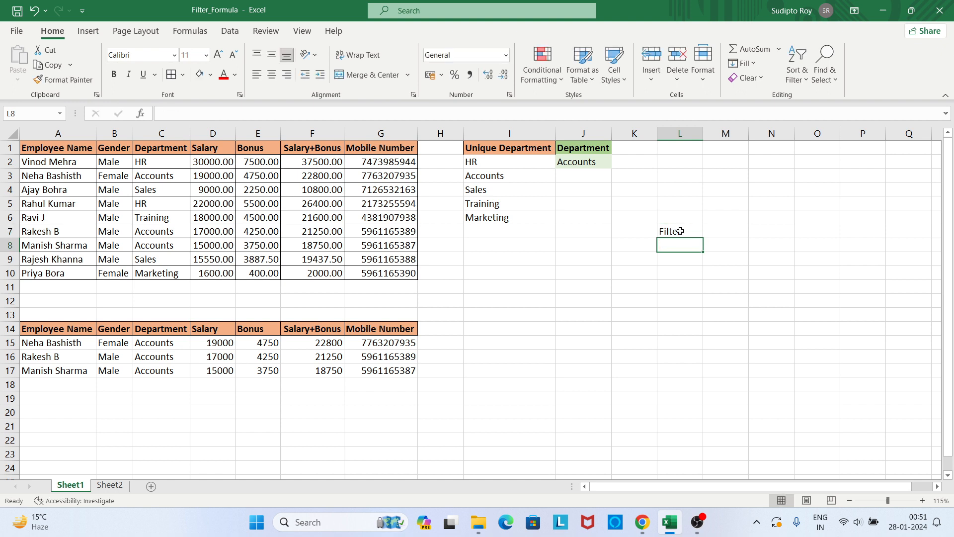
left_click(677, 231)
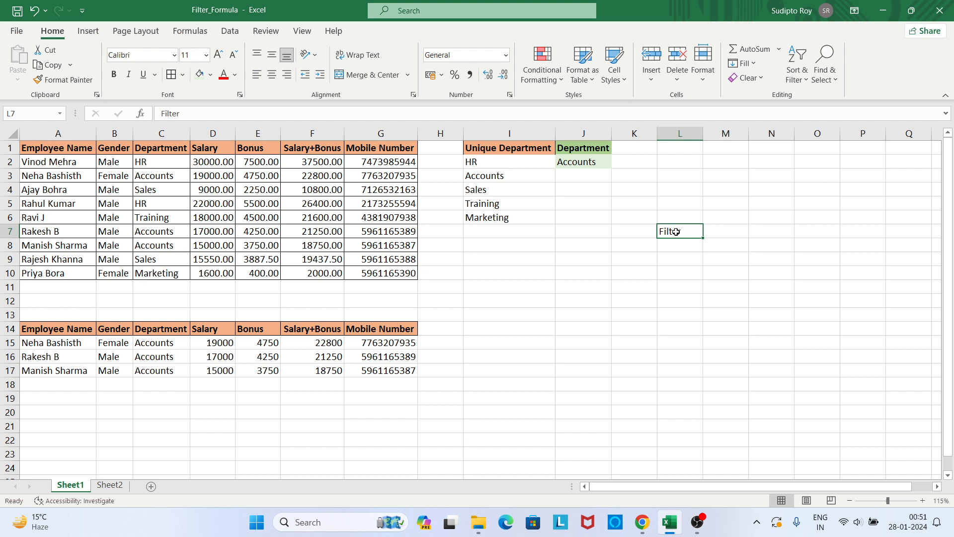
key("Delete")
- Examine the employee table in A1:G10 and the filtered Accounts table below it, including its FILTER formula
left_click_drag(56, 149, 394, 272)
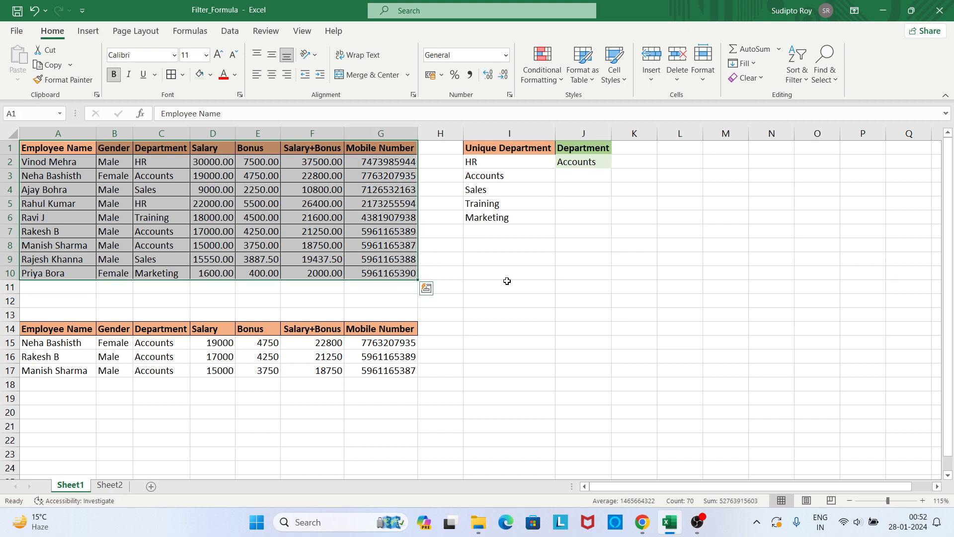
left_click(507, 281)
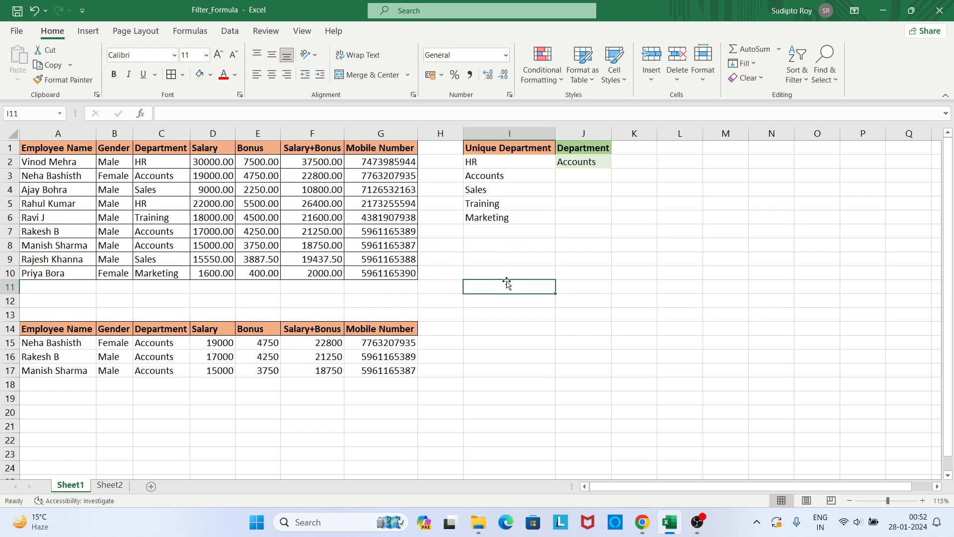
left_click_drag(31, 328, 392, 373)
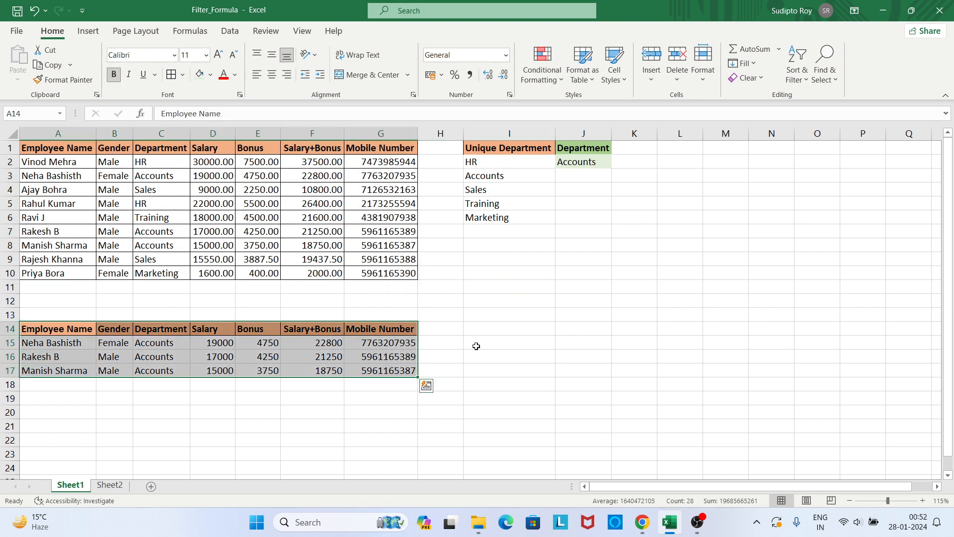
left_click(519, 330)
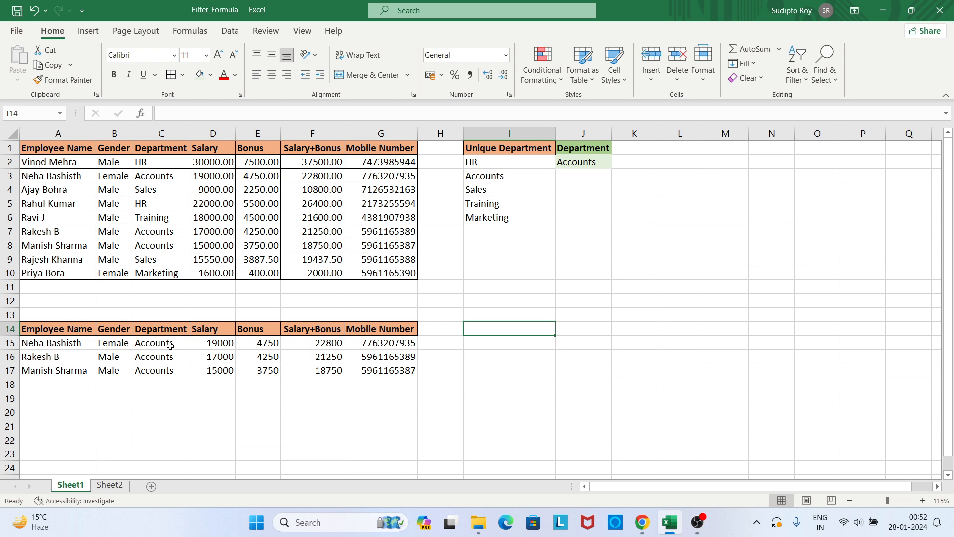
left_click_drag(167, 346, 166, 371)
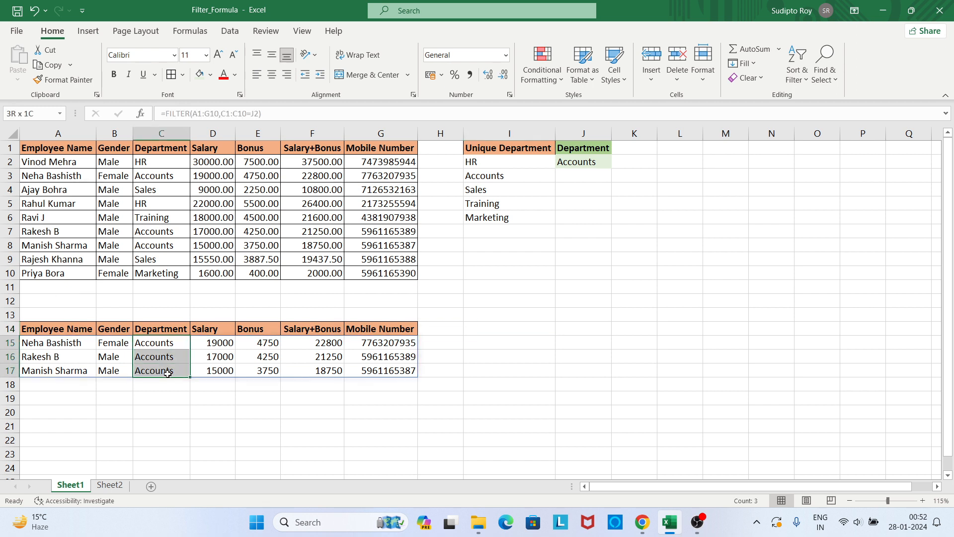
left_click(65, 346)
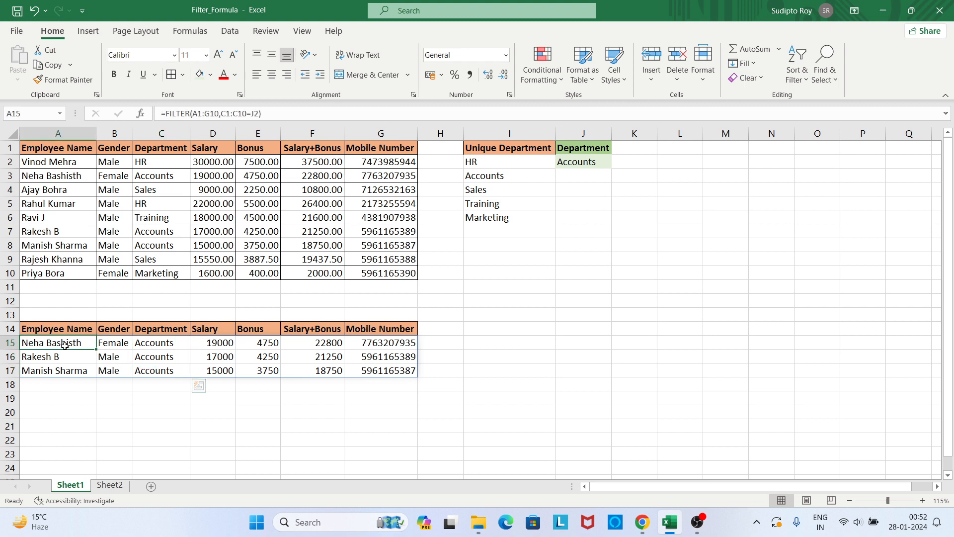
left_click_drag(64, 345, 379, 367)
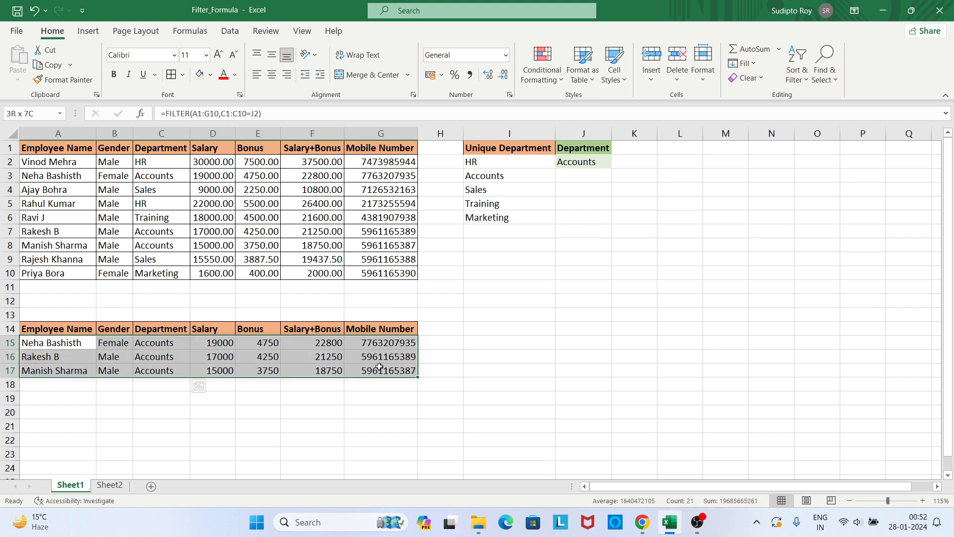
left_click(151, 345)
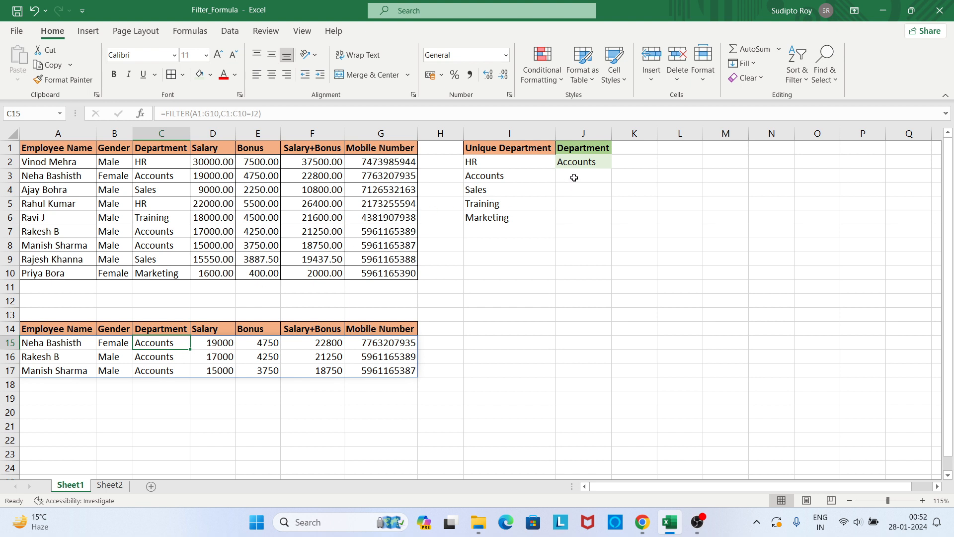
- Enter the text "Filter" in cell L2 of Sheet1
left_click(669, 162)
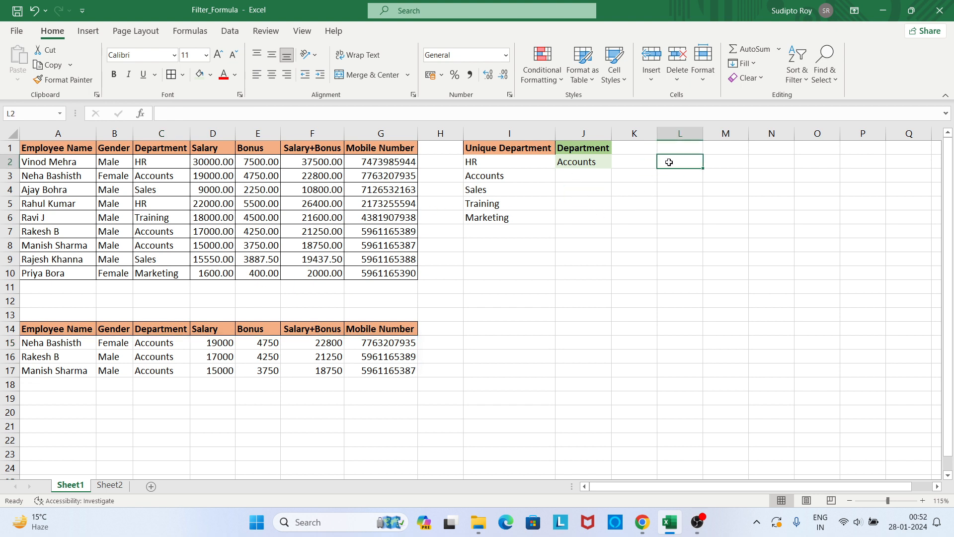
type("Filter")
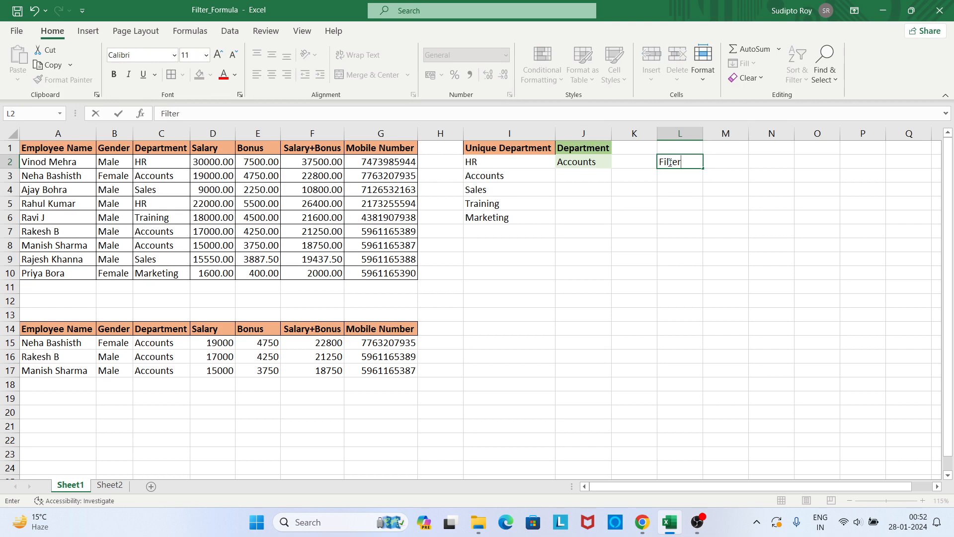
key("Return")
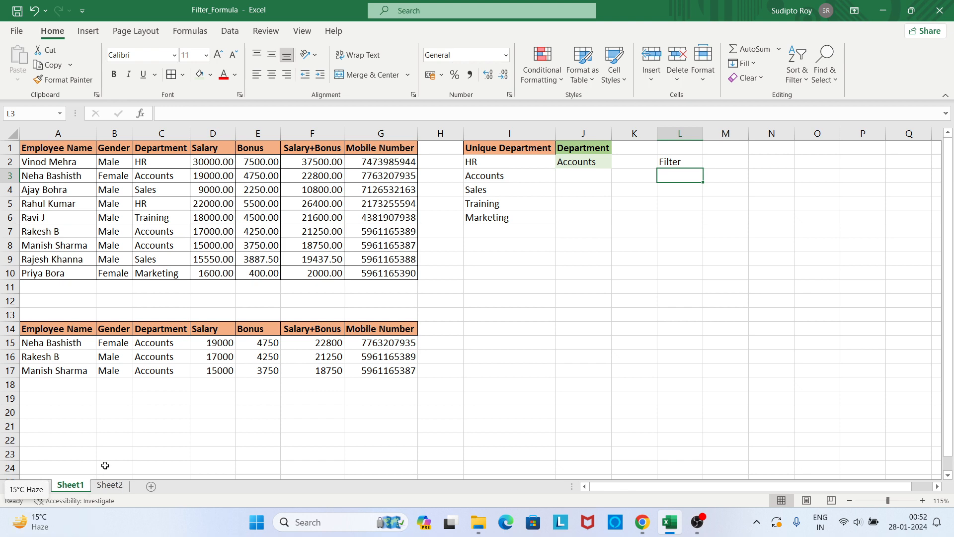
- Compare the employee table on Sheet1 with the one on Sheet2, then return to Sheet1
left_click_drag(36, 149, 358, 277)
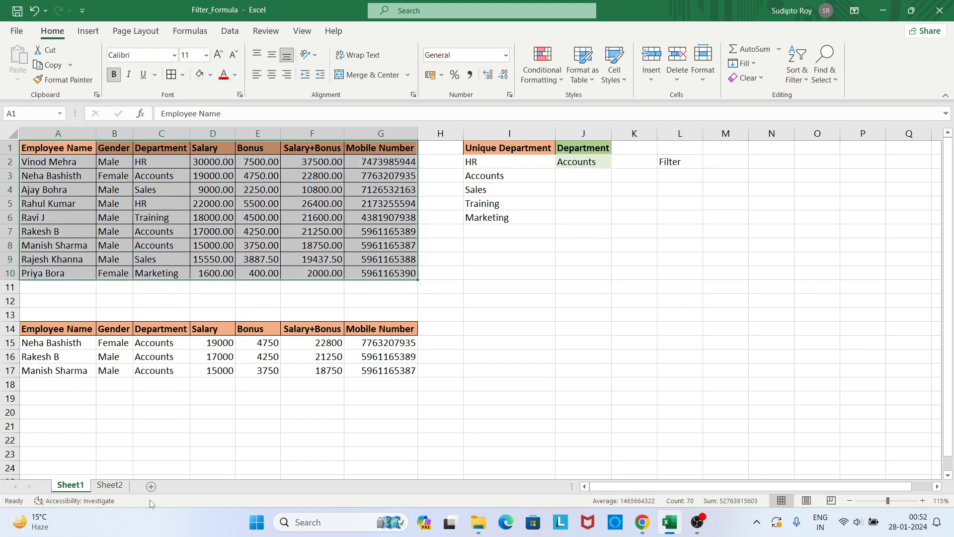
left_click(111, 486)
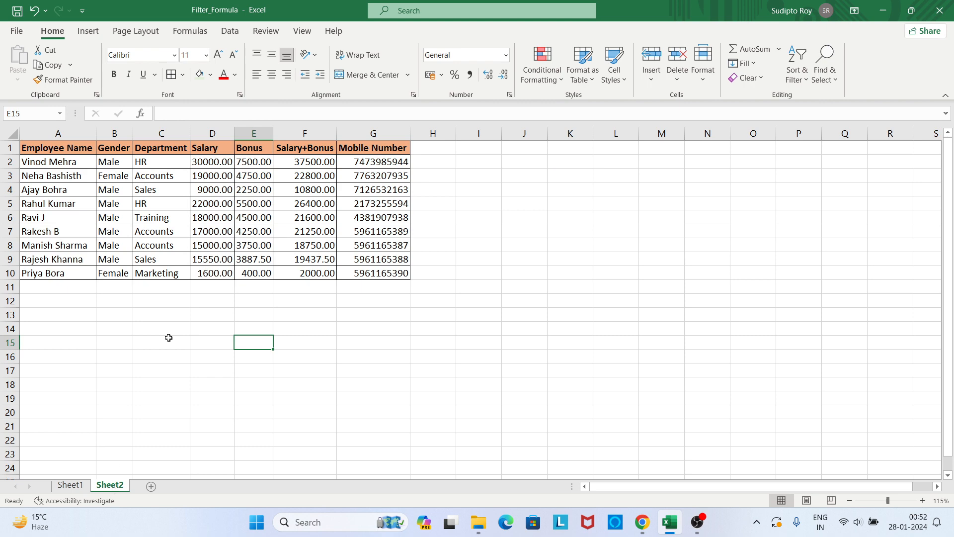
left_click(69, 486)
left_click(502, 347)
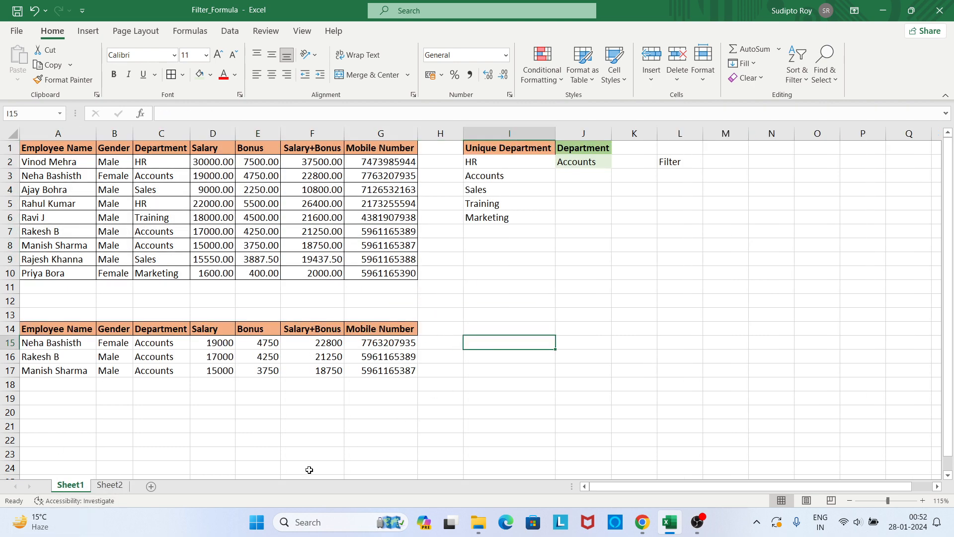
- On Sheet2, copy the header row A1:G1 to row 13, starting at A13, as the header for the filtered results
left_click(110, 485)
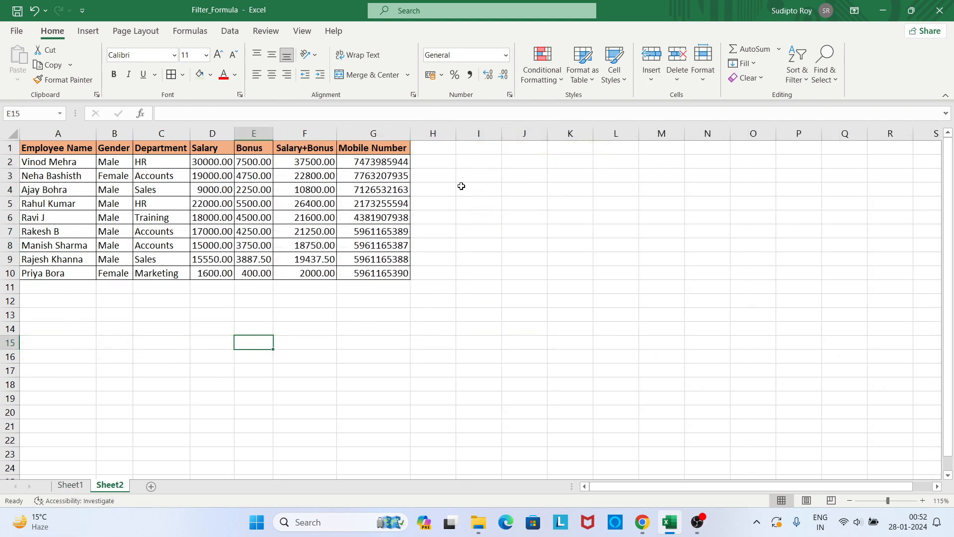
left_click(56, 147)
left_click_drag(100, 149, 364, 148)
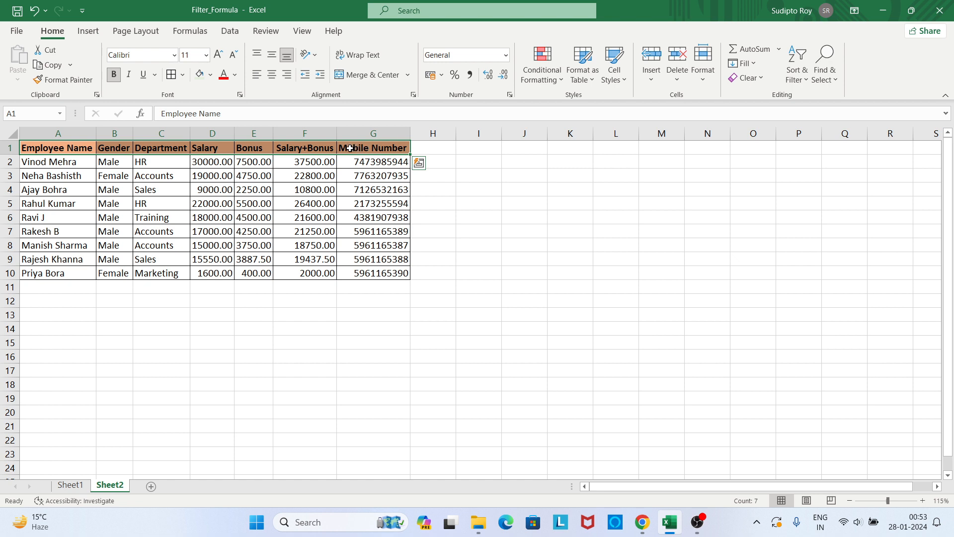
key("ctrl+c")
left_click(56, 312)
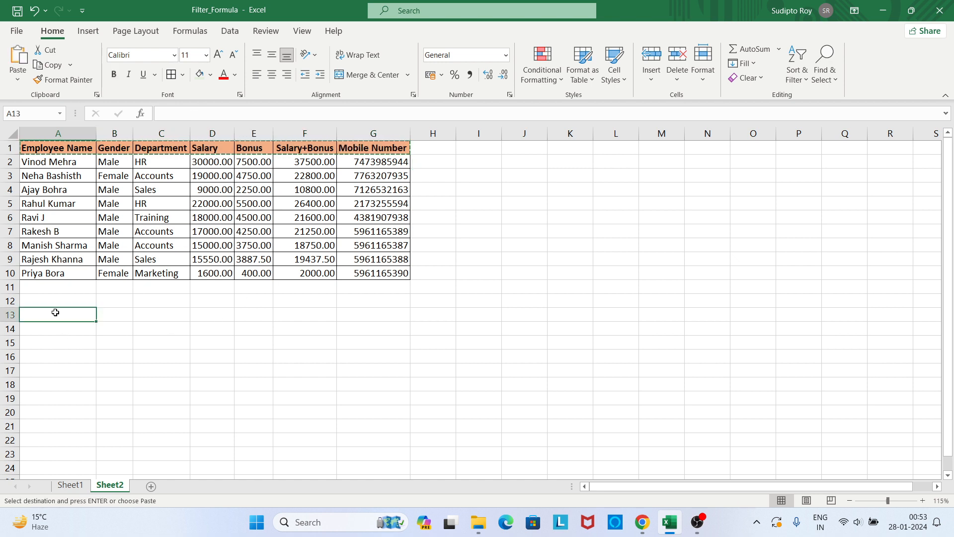
key("ctrl+v")
key("Escape")
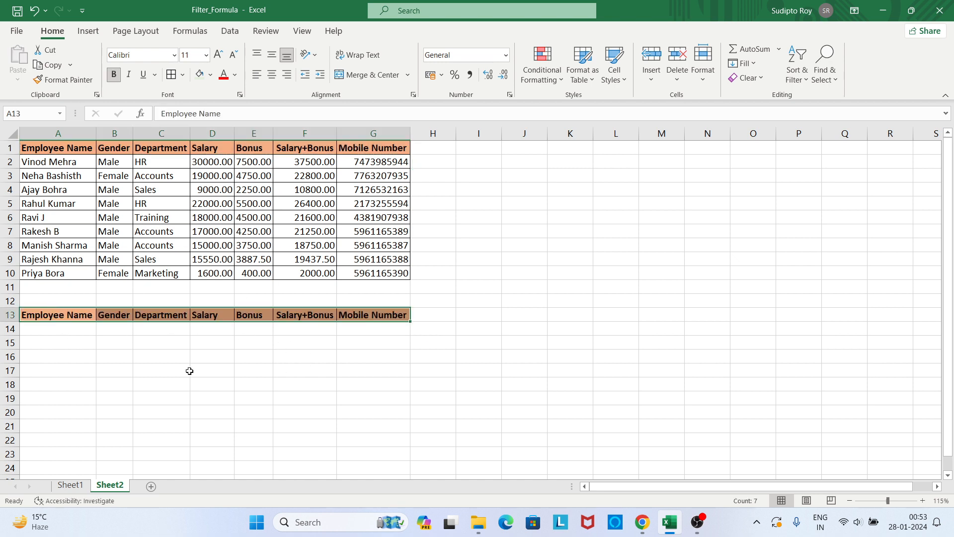
left_click(52, 329)
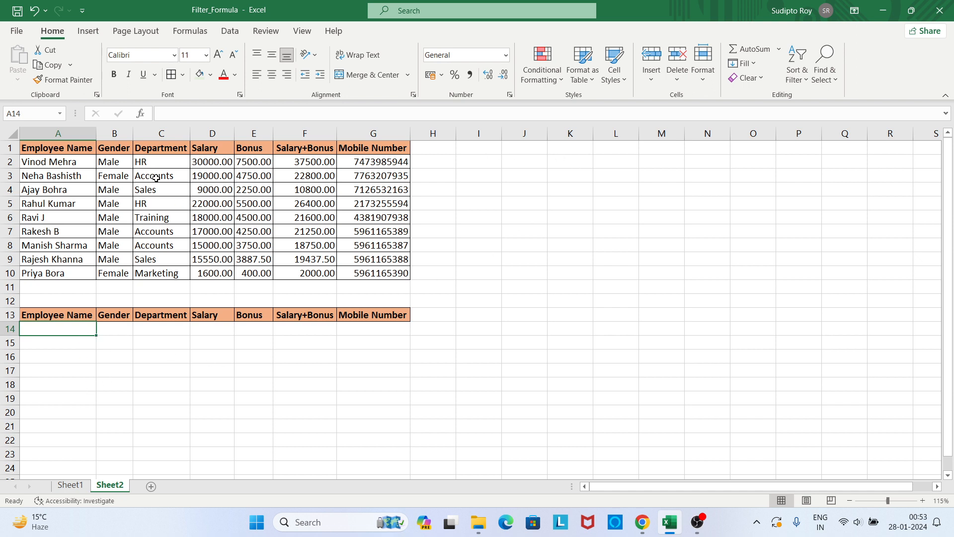
- Review the Department column entries on Sheet1 and the filtered Accounts rows produced from them
left_click(74, 490)
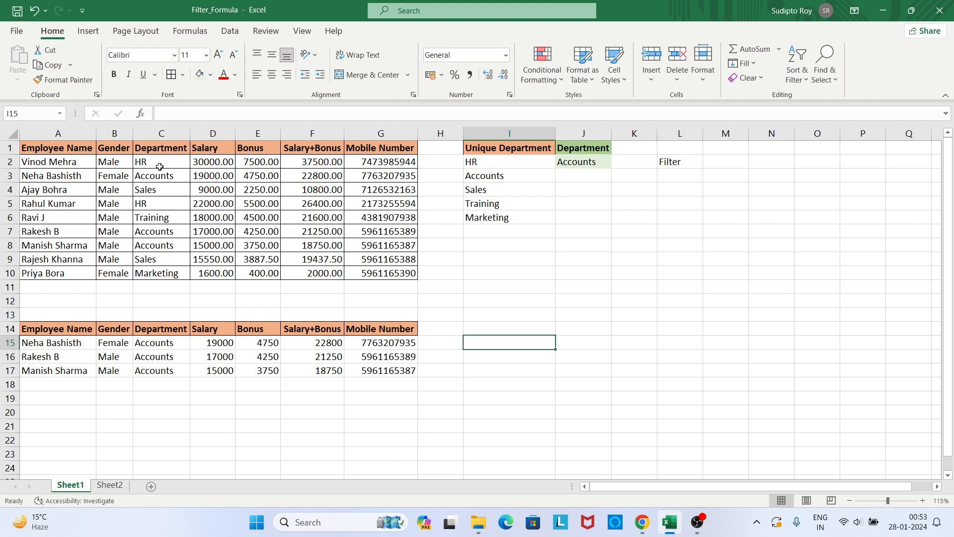
left_click_drag(160, 167, 161, 276)
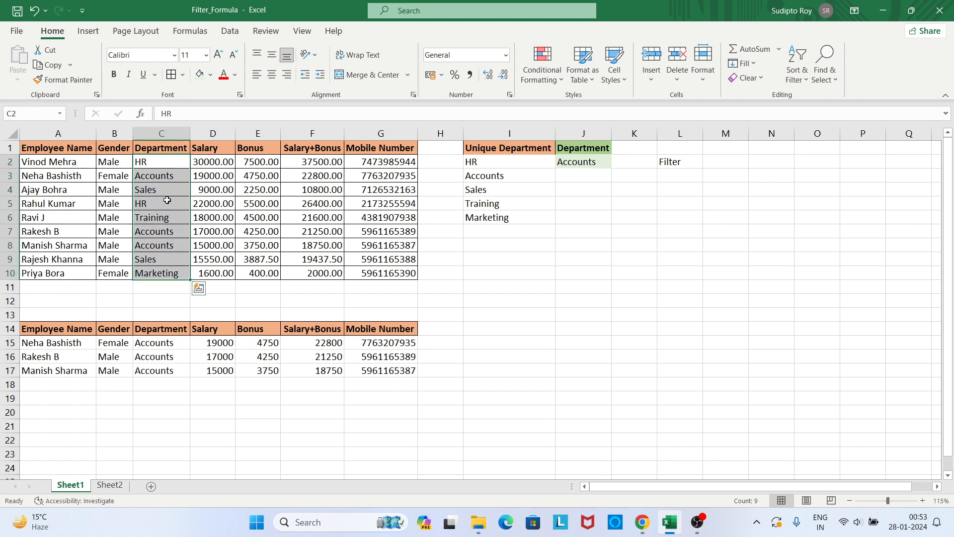
left_click(162, 165)
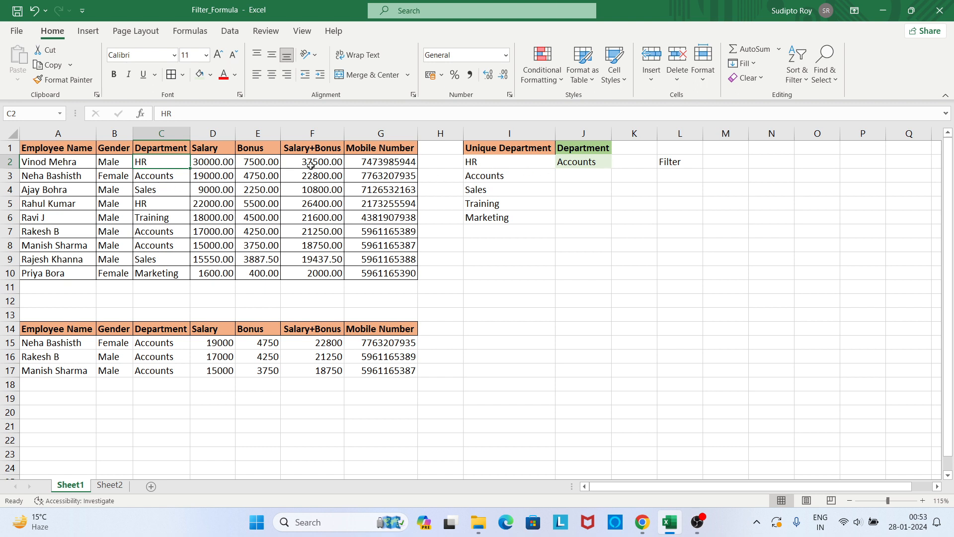
left_click(161, 177)
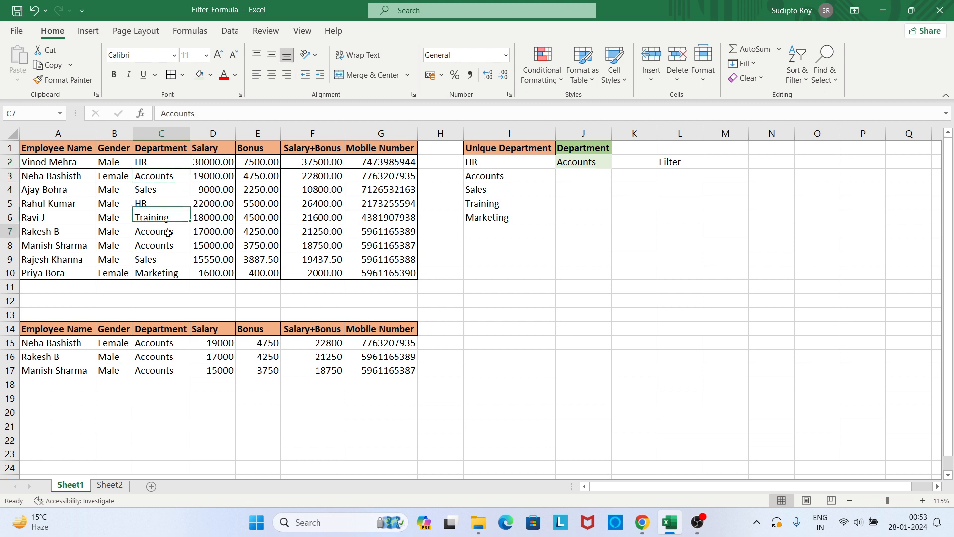
left_click(168, 245)
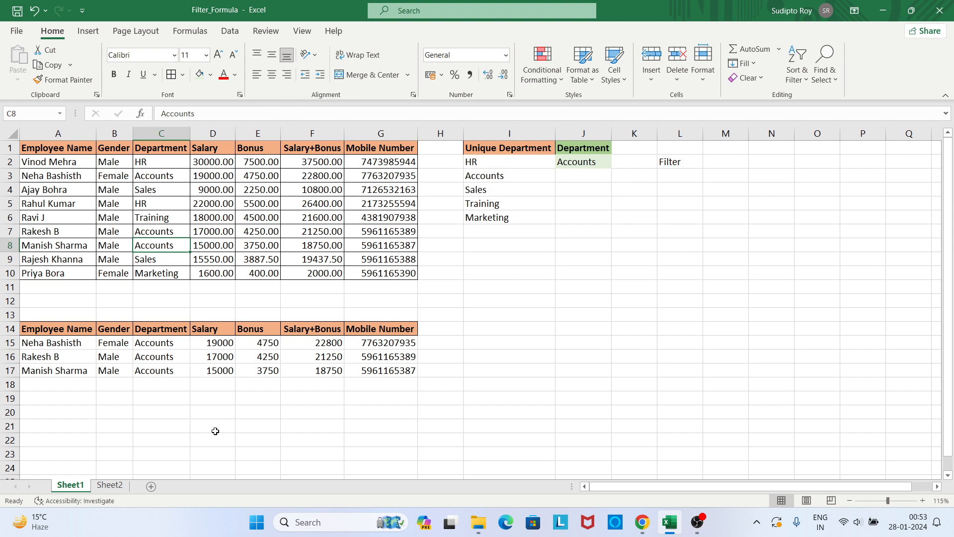
left_click_drag(51, 340, 418, 357)
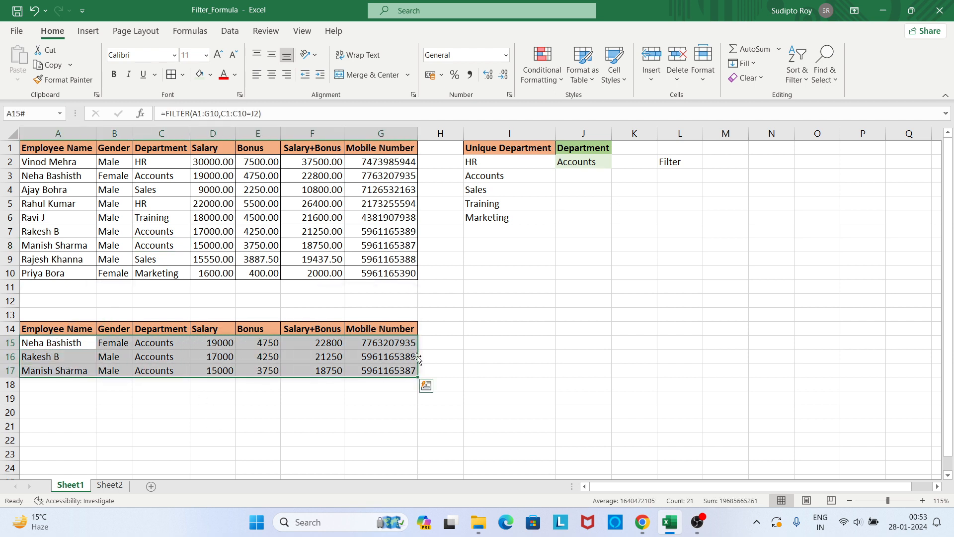
left_click(493, 340)
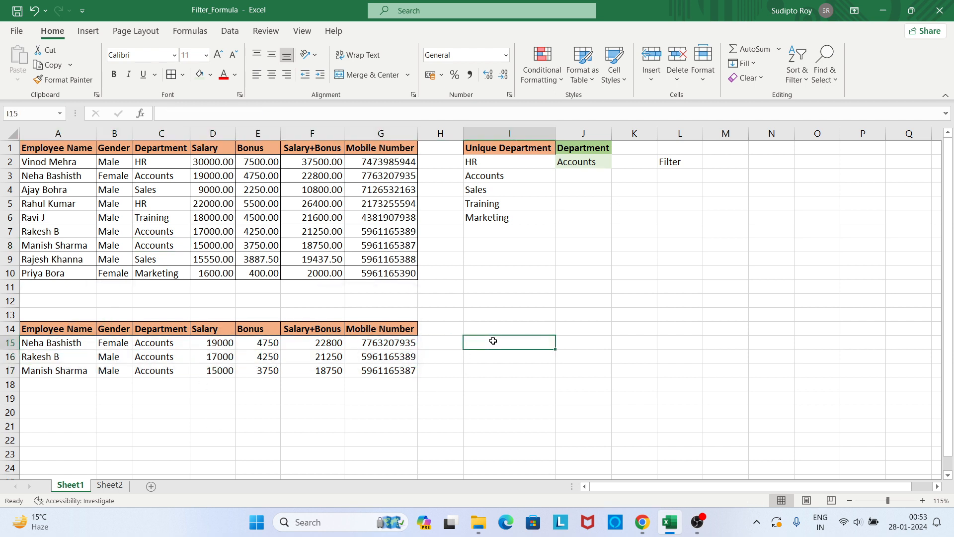
- On Sheet2, copy the Department column C1:C10 to I1 and autofit column I to its contents
left_click(111, 484)
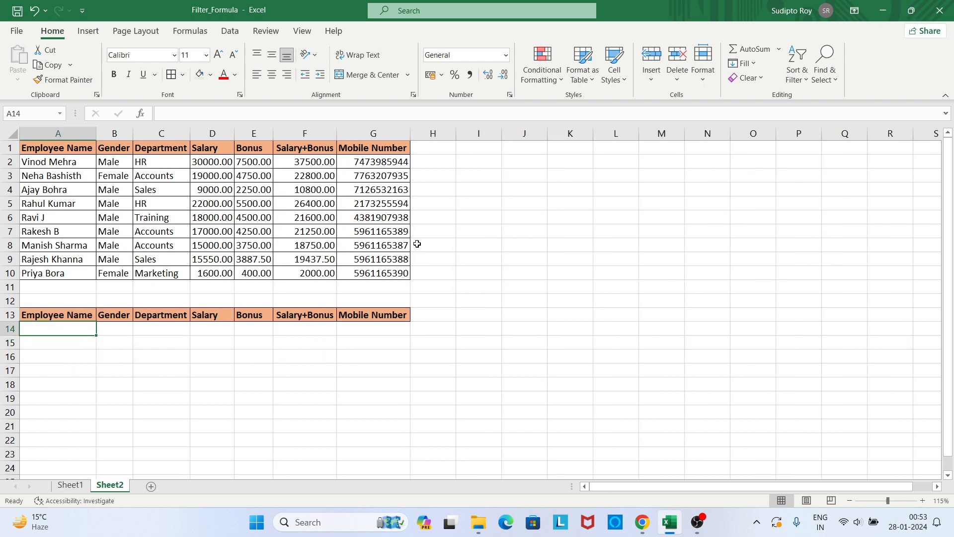
left_click(488, 151)
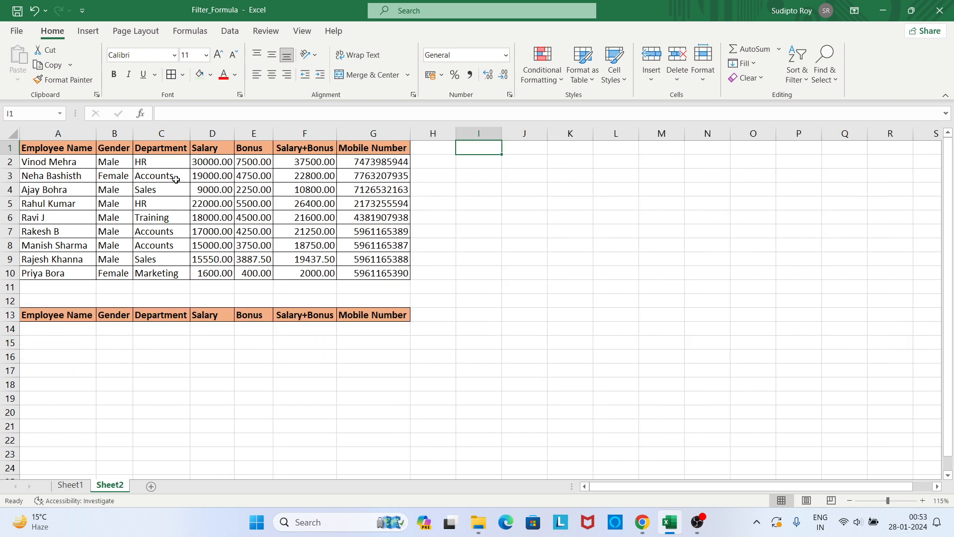
left_click_drag(162, 149, 169, 271)
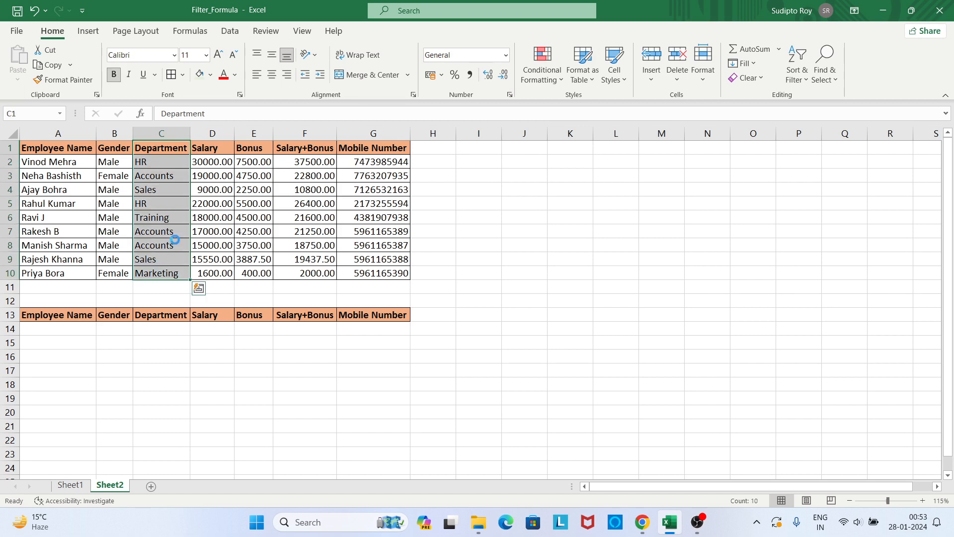
key("ctrl+c")
left_click(475, 149)
key("ctrl+v")
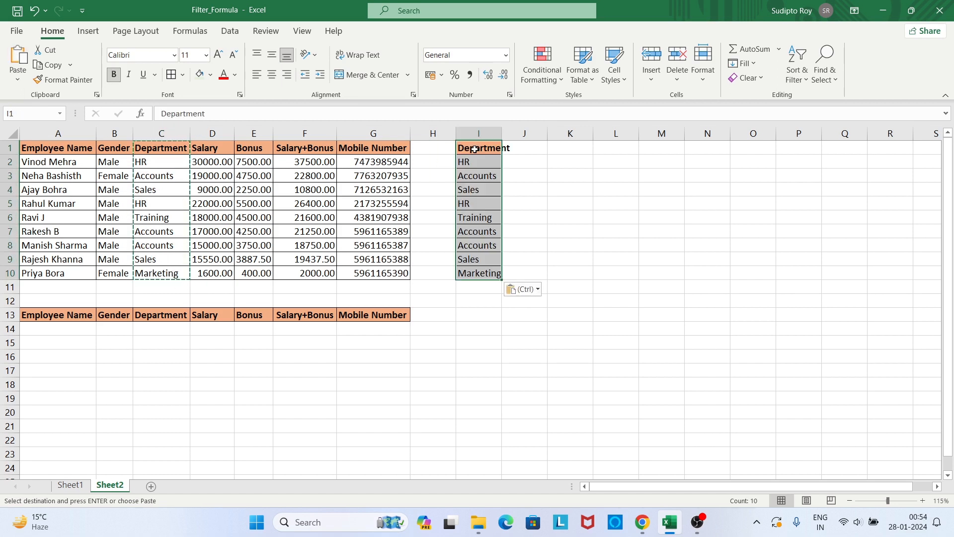
double_click(503, 134)
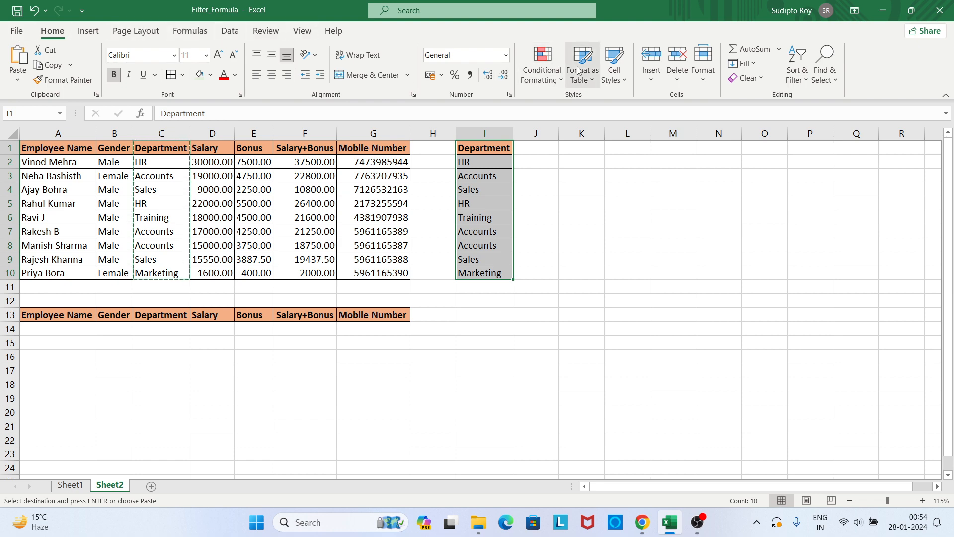
- Remove the duplicate entries from the copied Department list in I1:I10, treating the first row as a header
left_click(230, 31)
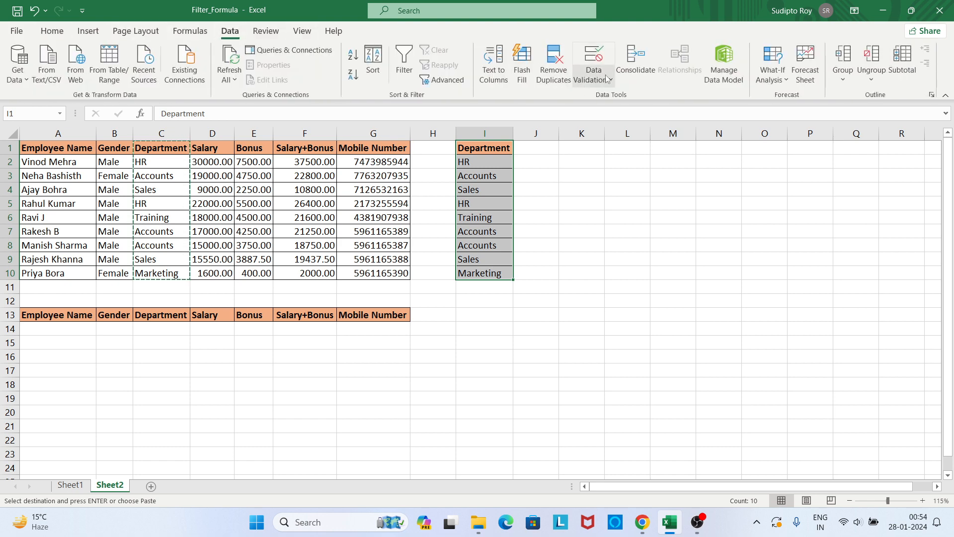
left_click(554, 64)
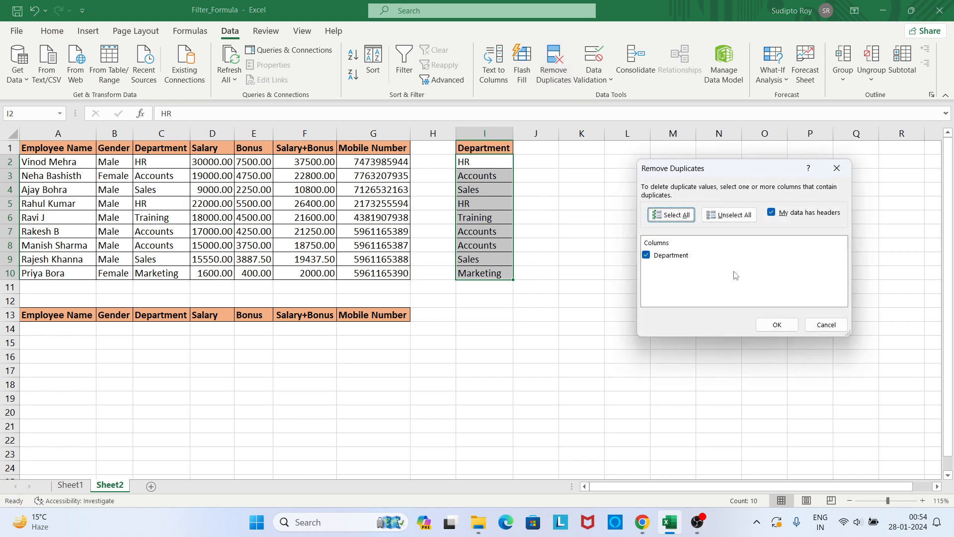
left_click(779, 326)
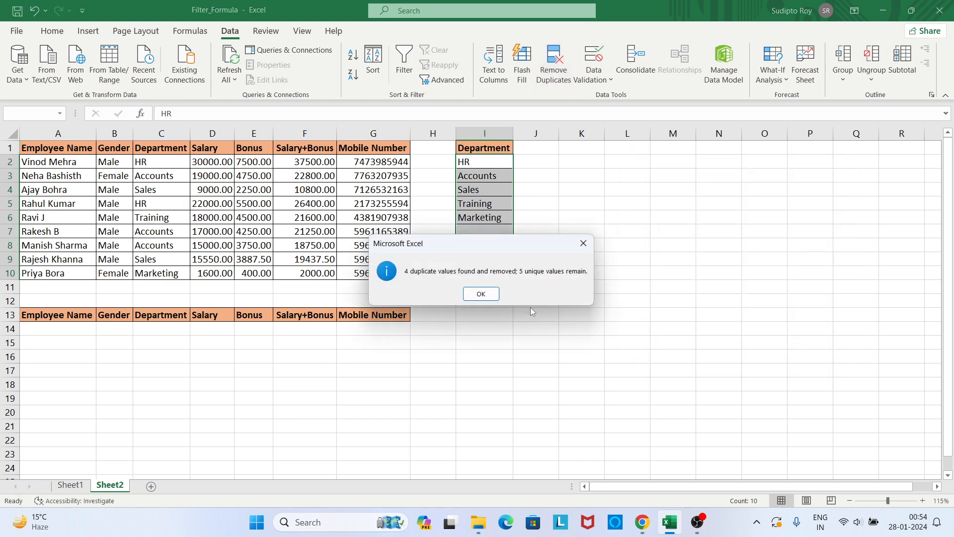
left_click(481, 293)
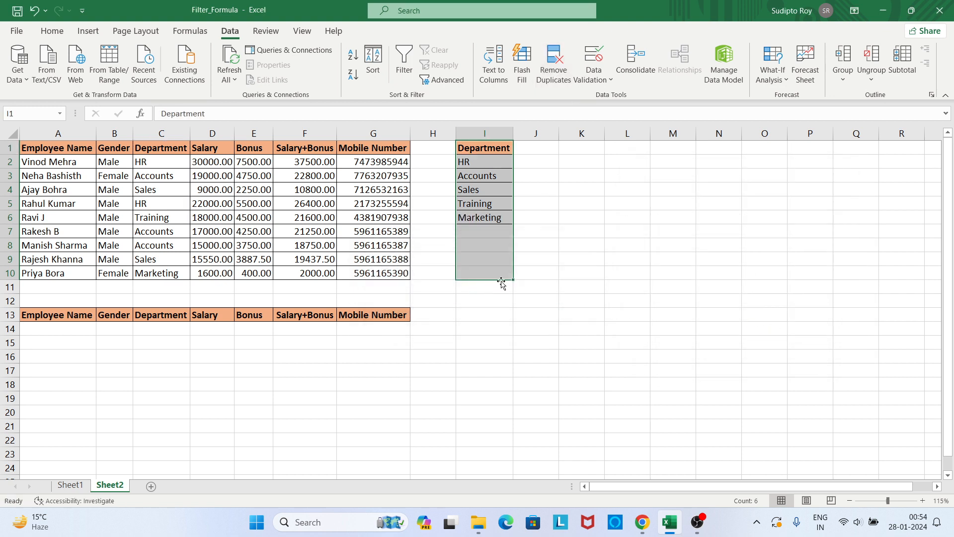
left_click(556, 229)
- Fill cell K1 with light green and enter the heading Department in it
left_click(565, 146)
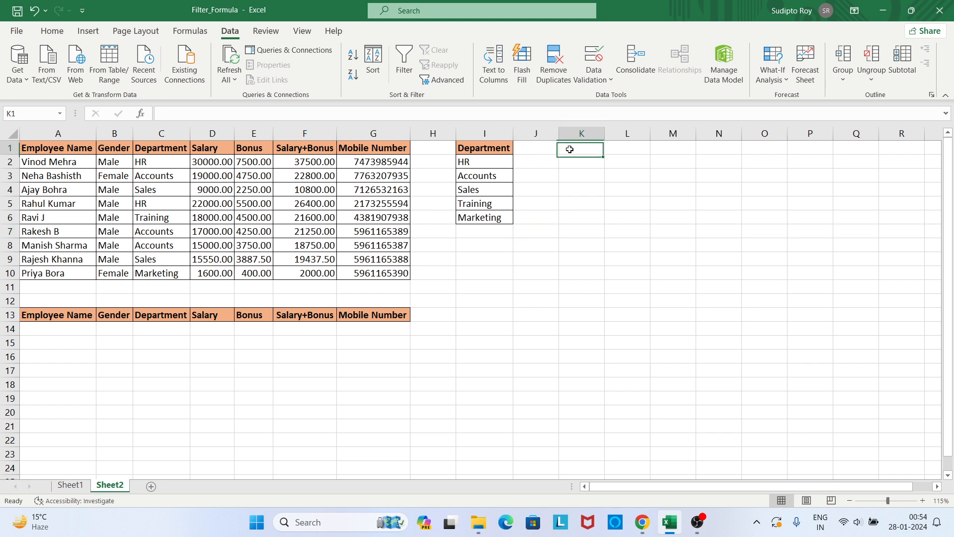
left_click(45, 33)
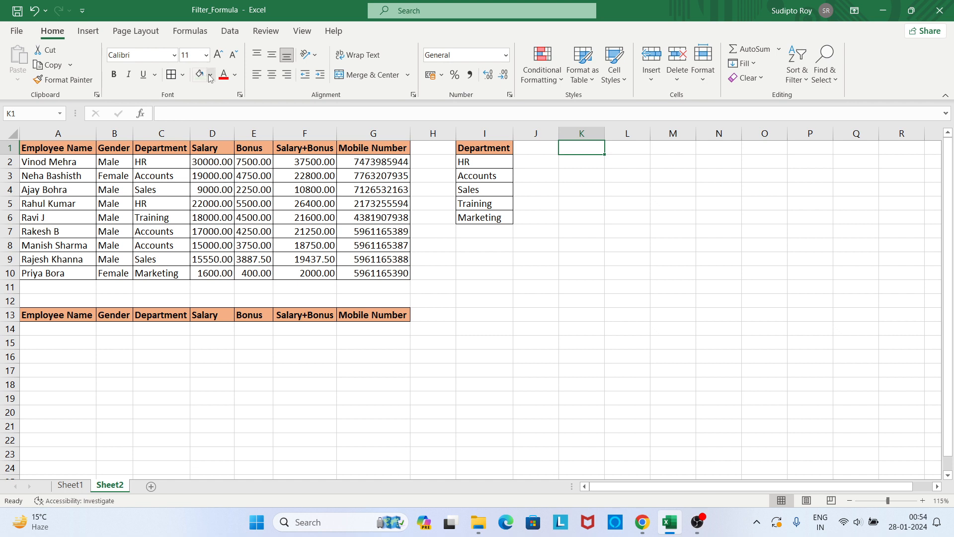
left_click(210, 76)
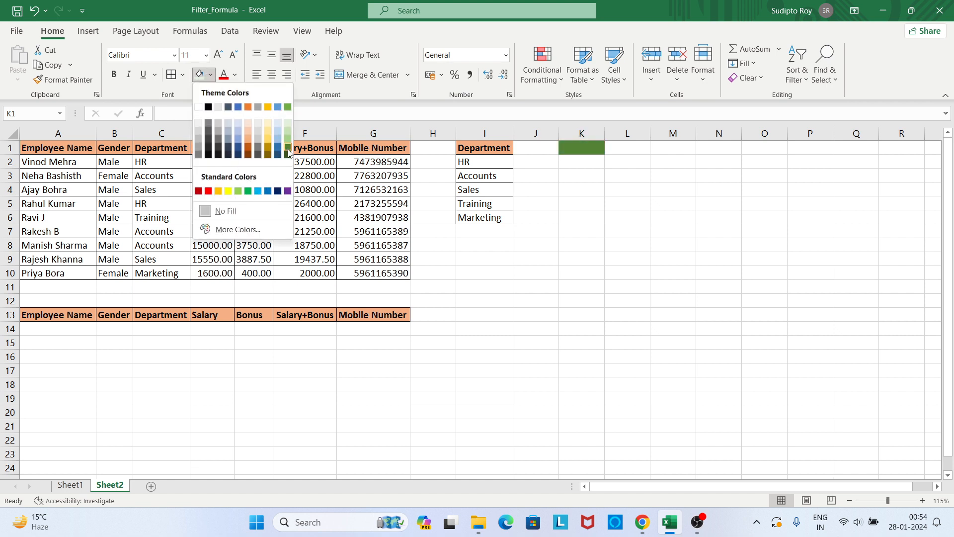
left_click(288, 144)
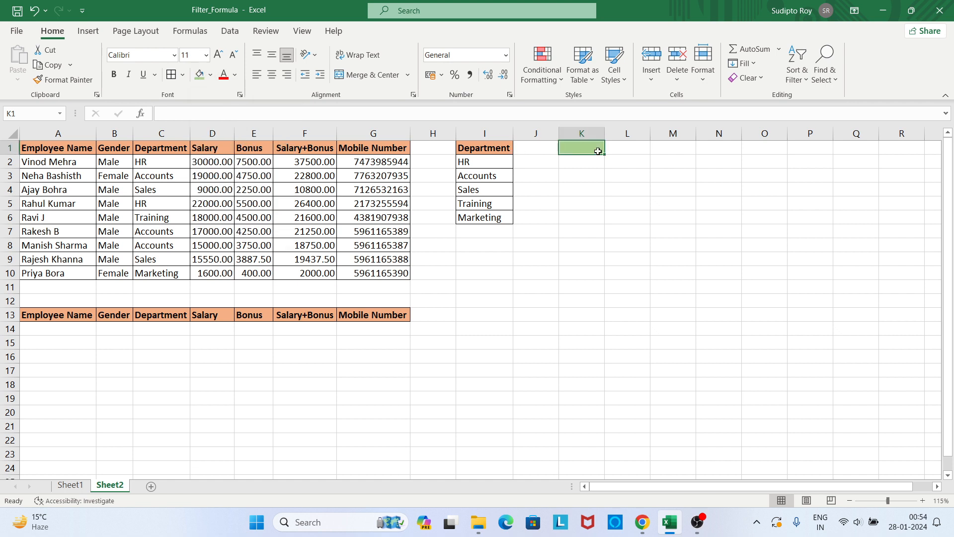
type("De")
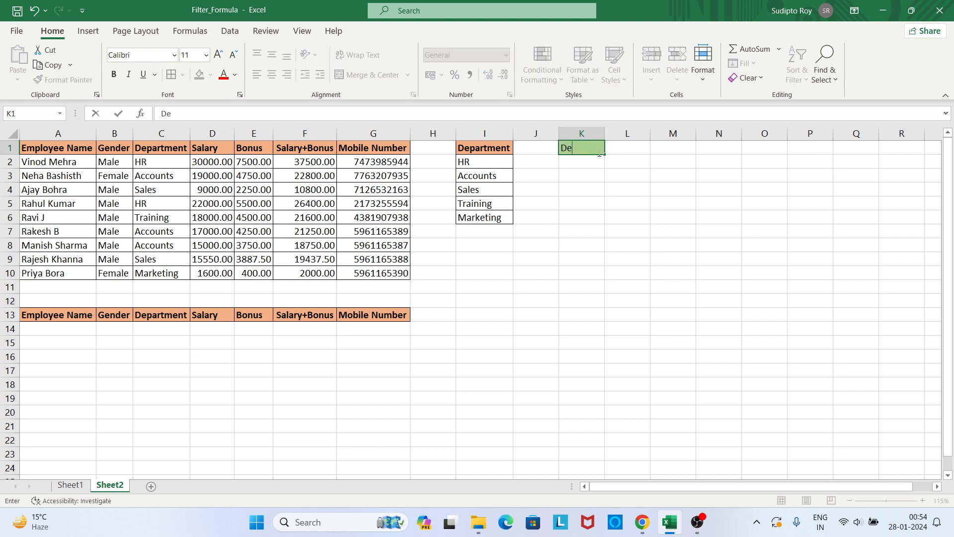
type("partme")
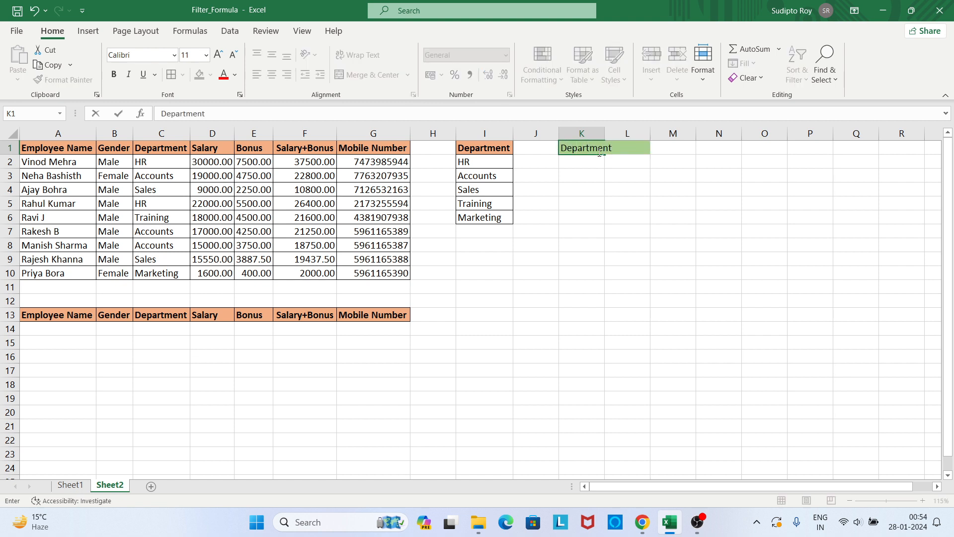
type("nt")
key("Return")
- Autofit column K to the width of its Department heading
key("ctrl+shift+Down")
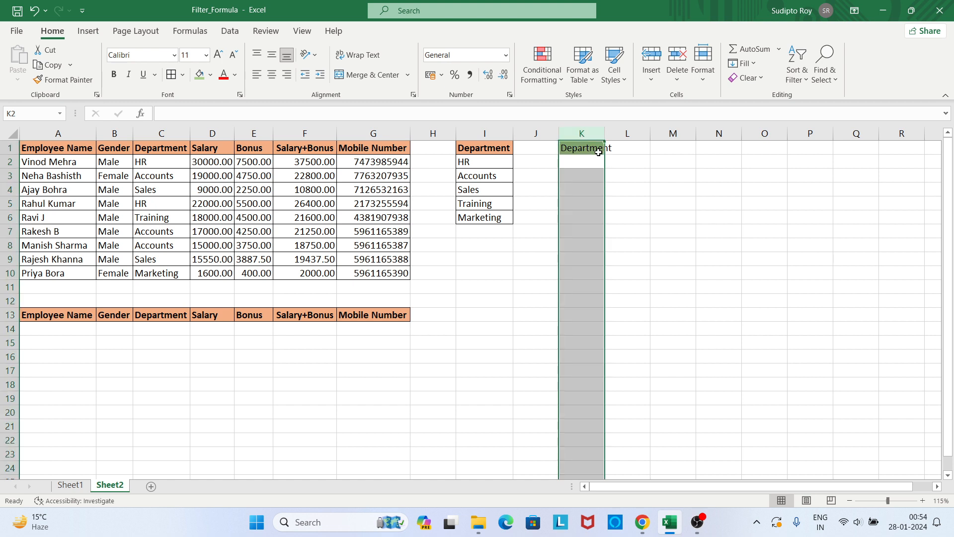
key("alt")
key("h")
key("o")
key("i")
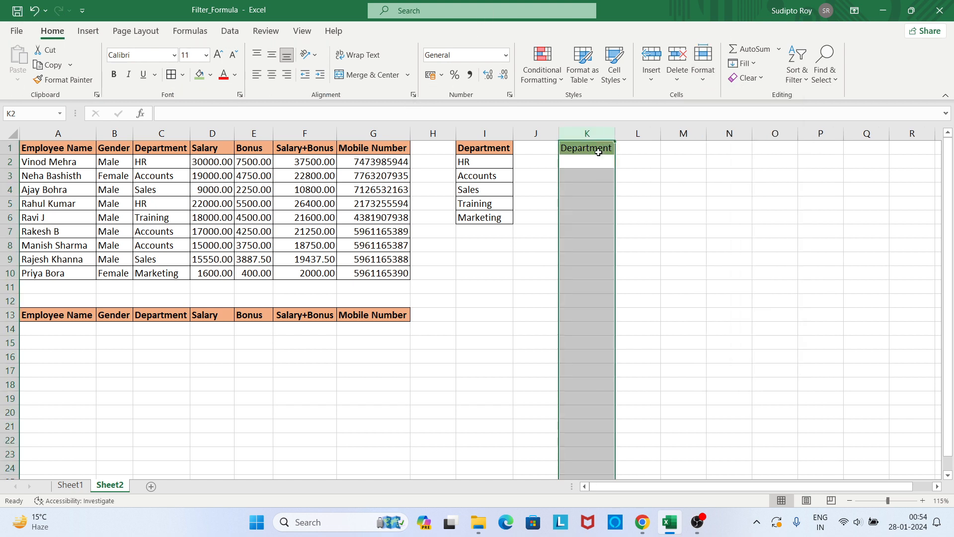
key("Up")
key("Left")
key("Left")
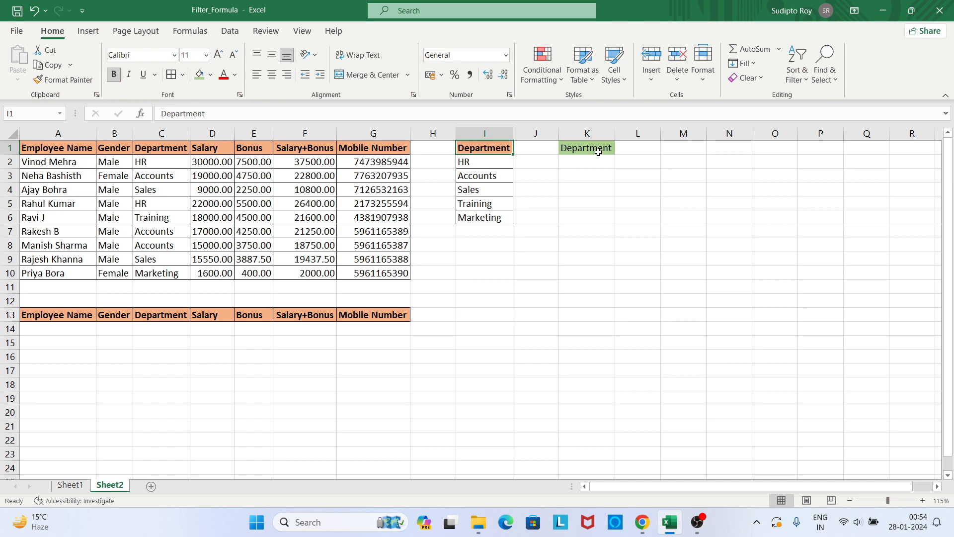
- Add a List data validation with an in-cell dropdown to K2, using =$I$2:$I$6 as the source
left_click(584, 165)
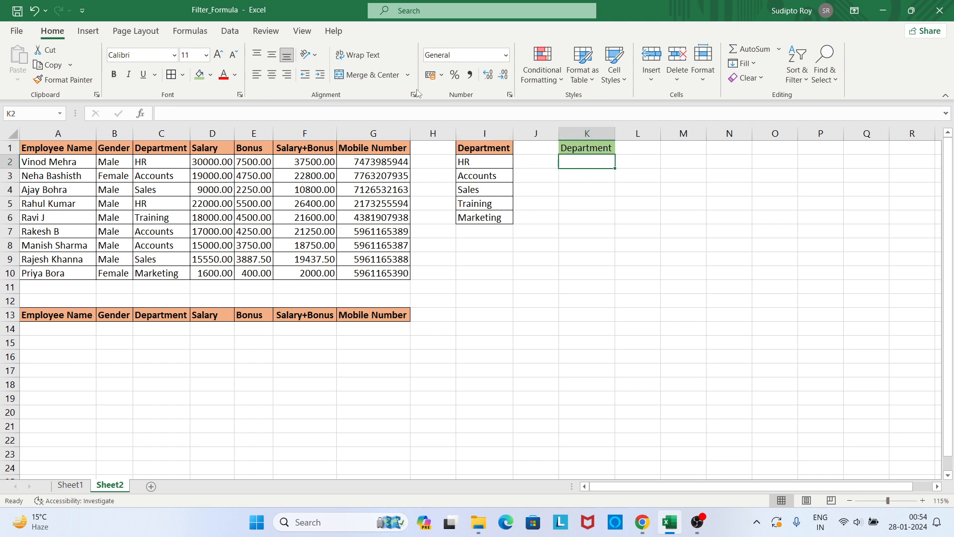
left_click(229, 31)
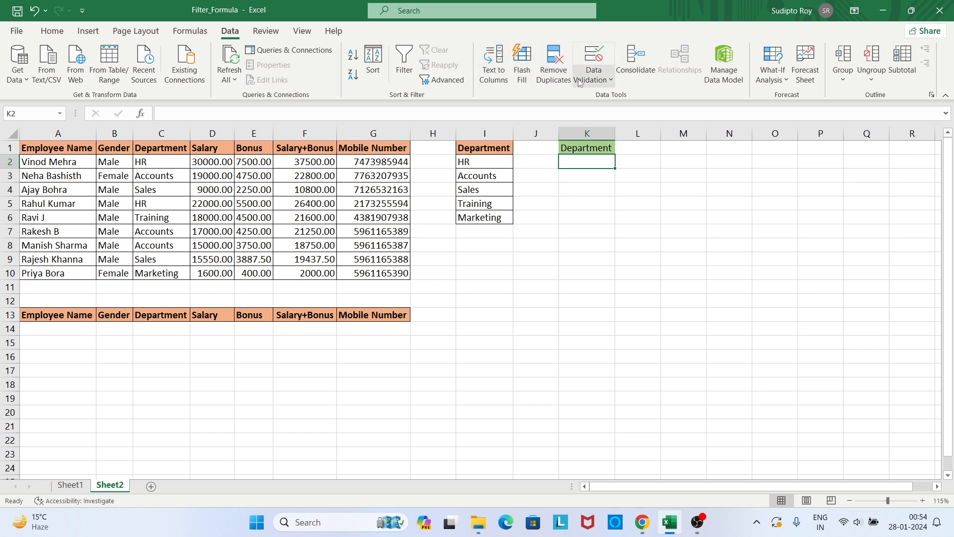
left_click(594, 79)
left_click(642, 212)
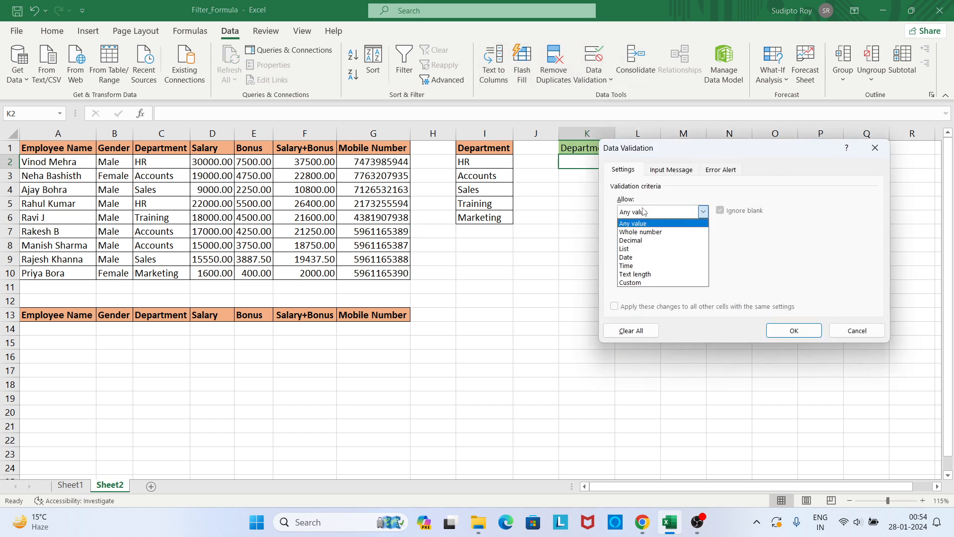
left_click(634, 249)
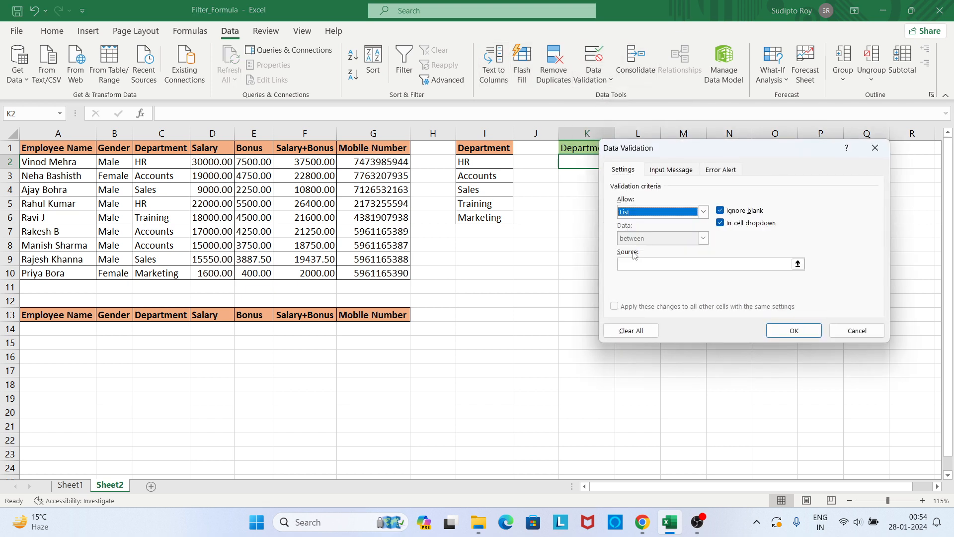
left_click(665, 265)
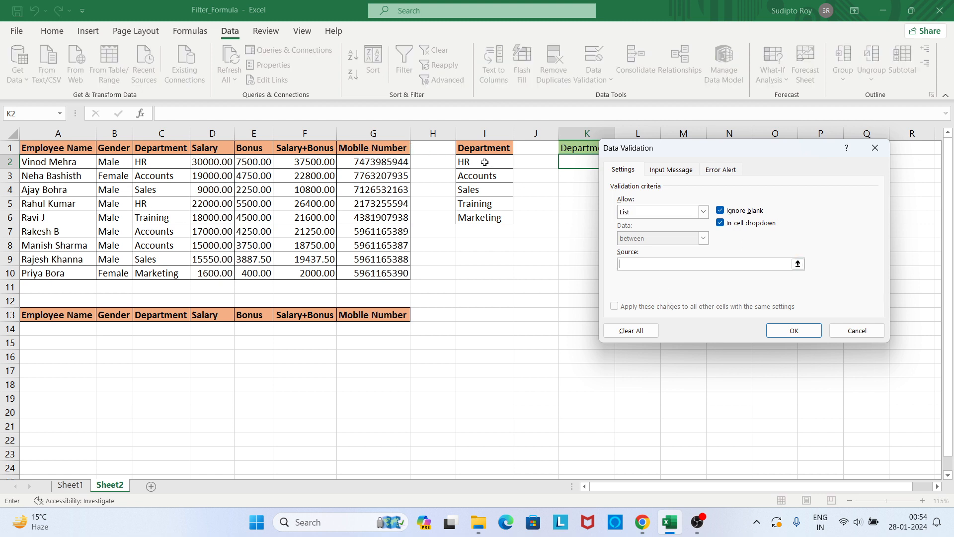
left_click_drag(484, 162, 494, 219)
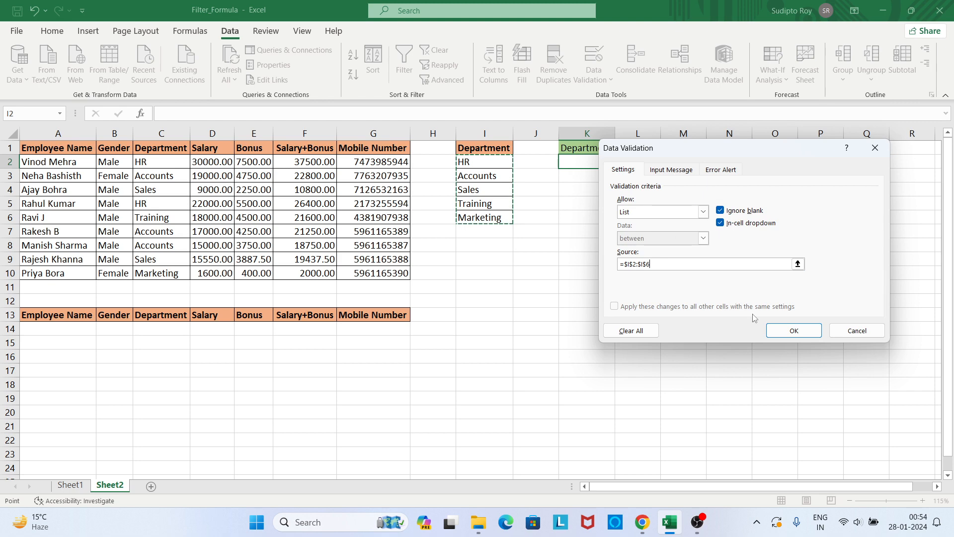
left_click(784, 332)
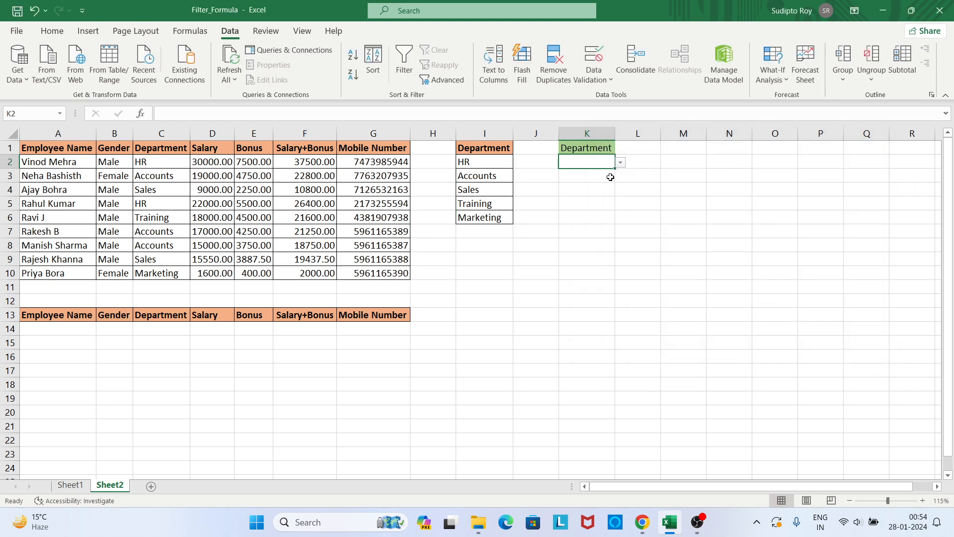
- Check the department choices offered in K2 against the list in I2:I6 and choose HR
left_click(620, 162)
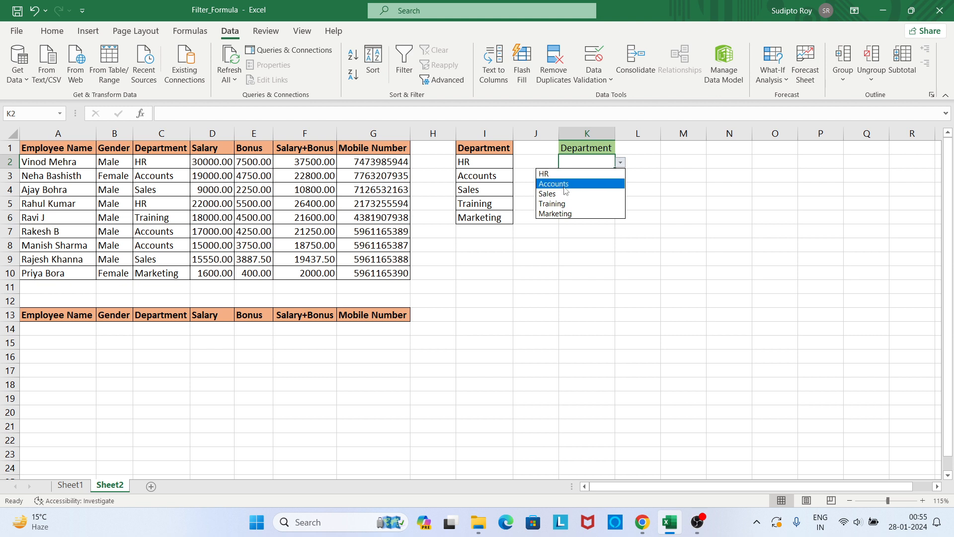
left_click(462, 165)
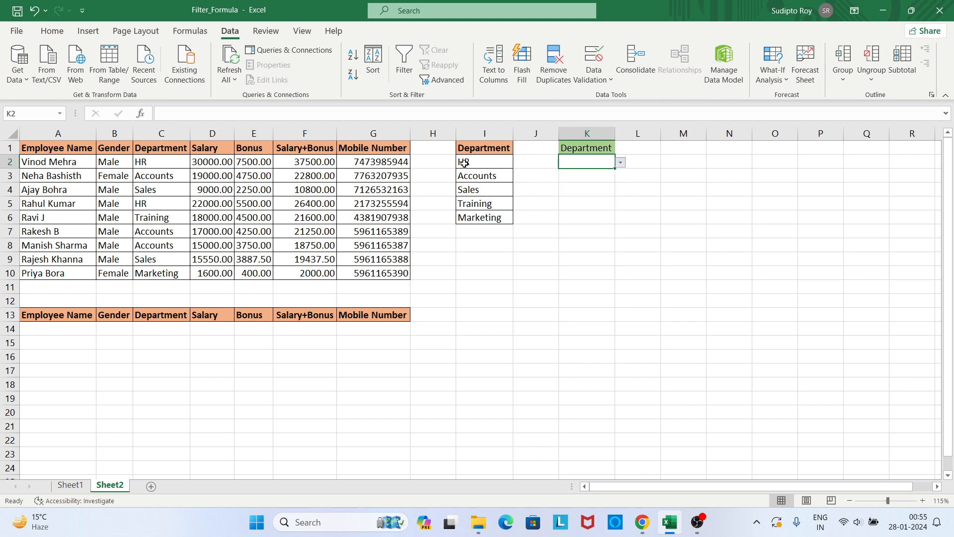
mouse_move(482, 176)
left_mouse_down()
mouse_move(487, 226)
mouse_move(486, 192)
left_mouse_up()
left_click_drag(473, 159, 485, 215)
left_click(562, 205)
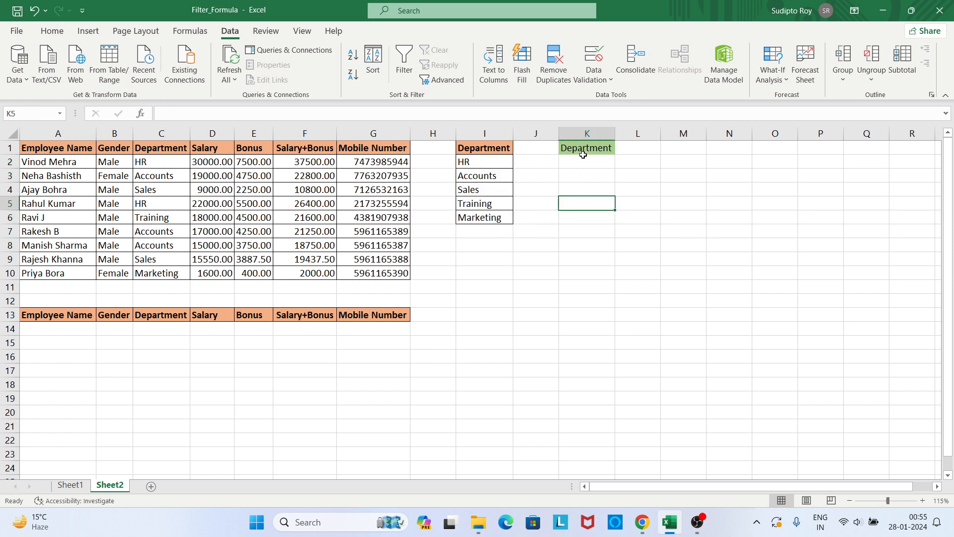
left_click(582, 162)
left_click(620, 164)
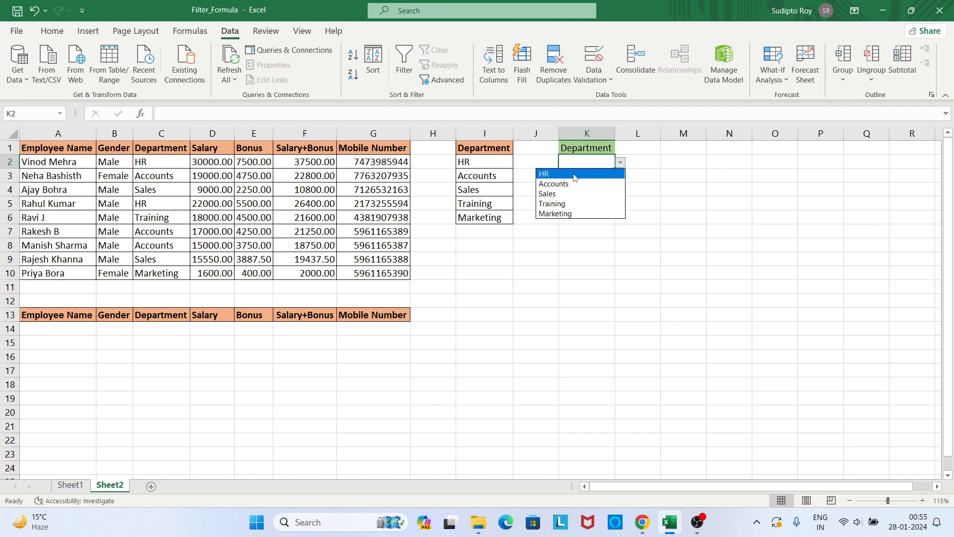
left_click(572, 174)
left_click(620, 163)
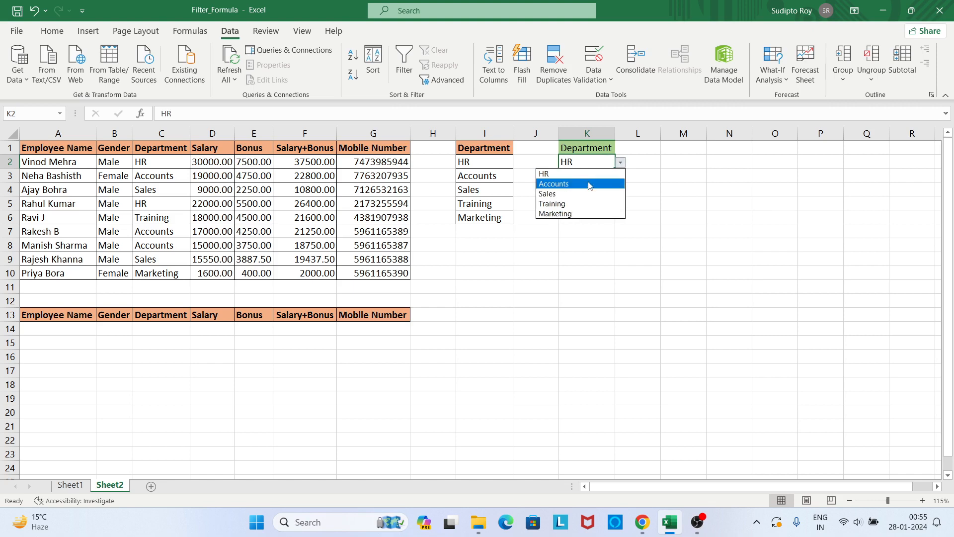
left_click(544, 272)
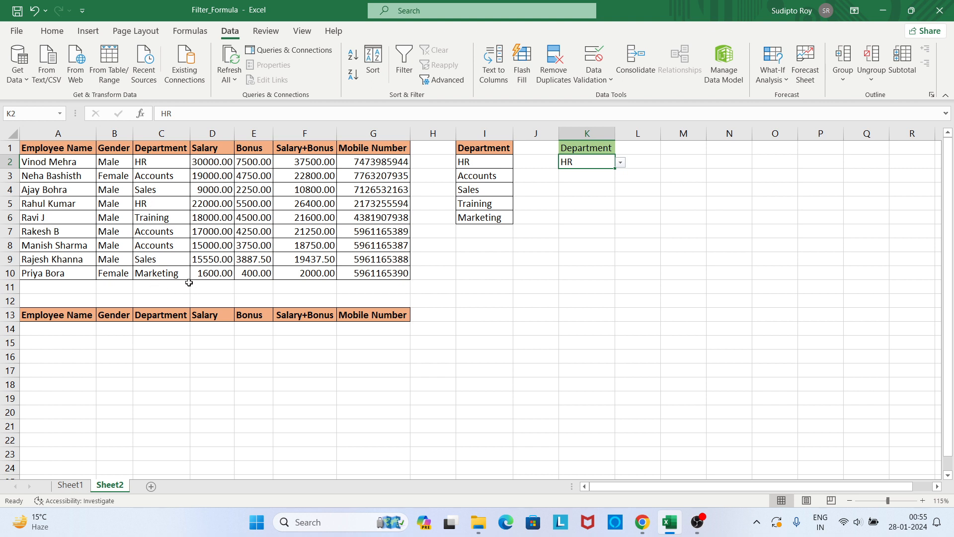
- Enter the formula =FILTER(A1:G10,C1:C10=K2) in A14 to list the employees of the chosen department
left_click(31, 327)
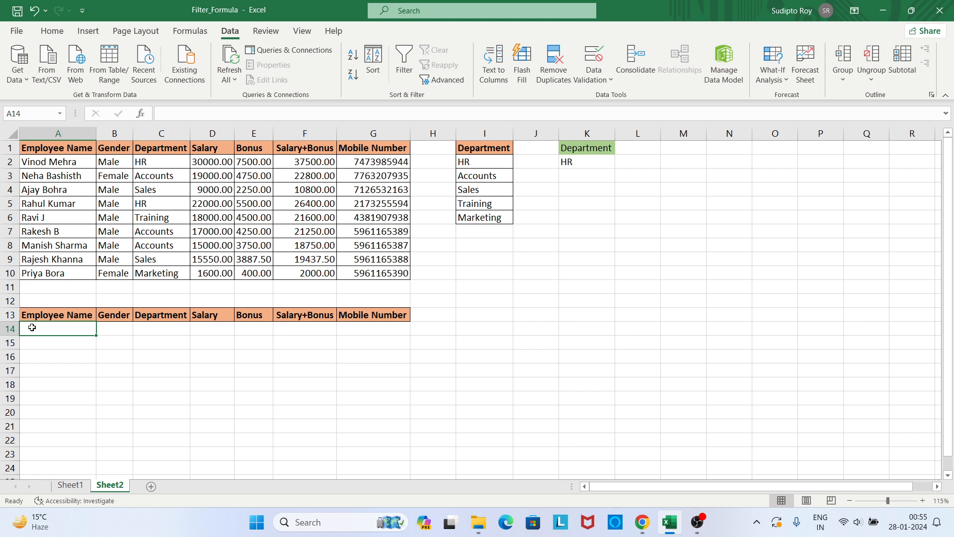
type("=")
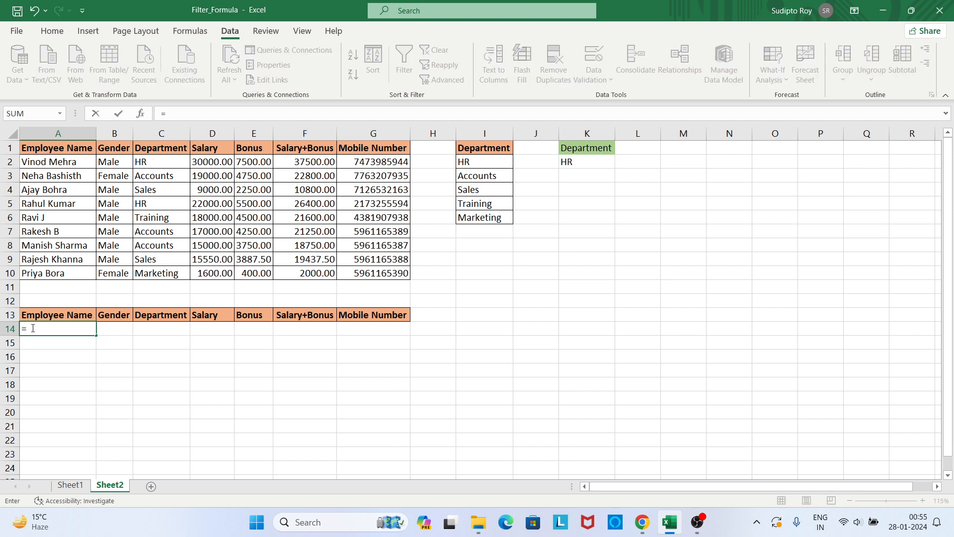
type("filt")
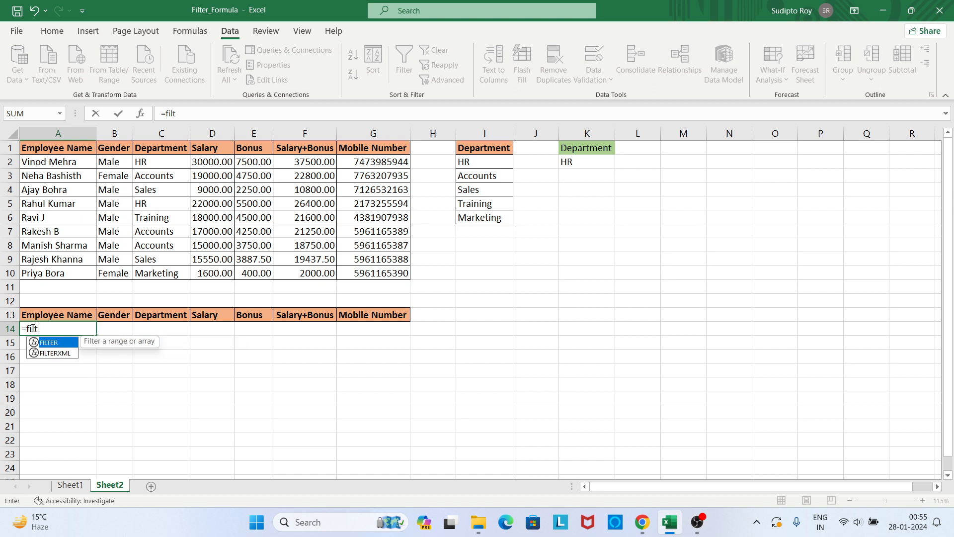
type("er")
key("Tab")
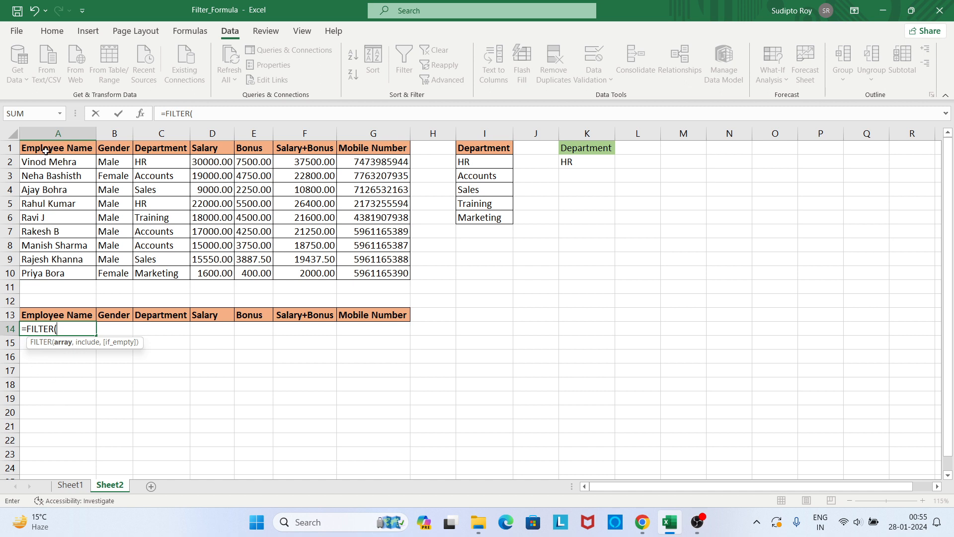
left_click_drag(46, 151, 385, 274)
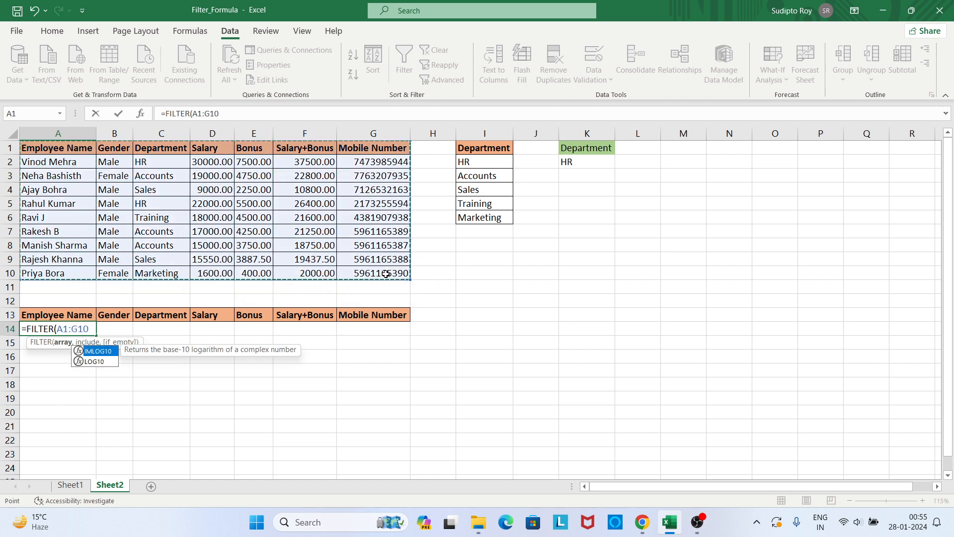
type(",")
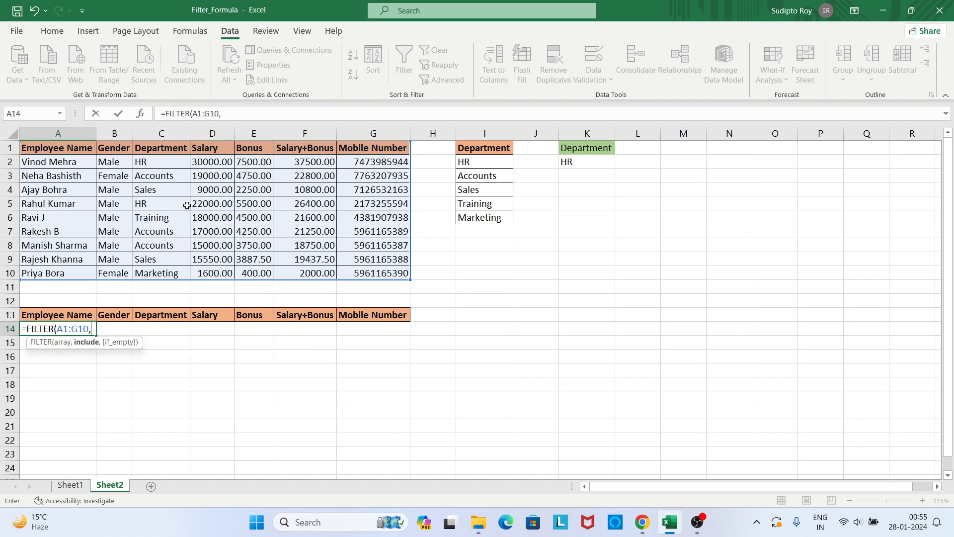
left_click_drag(169, 149, 178, 275)
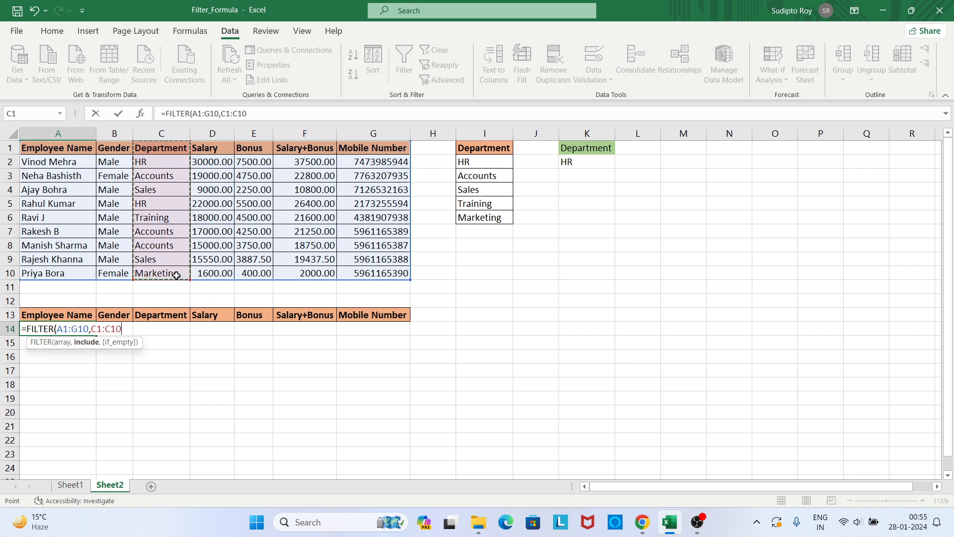
type("=")
left_click(584, 162)
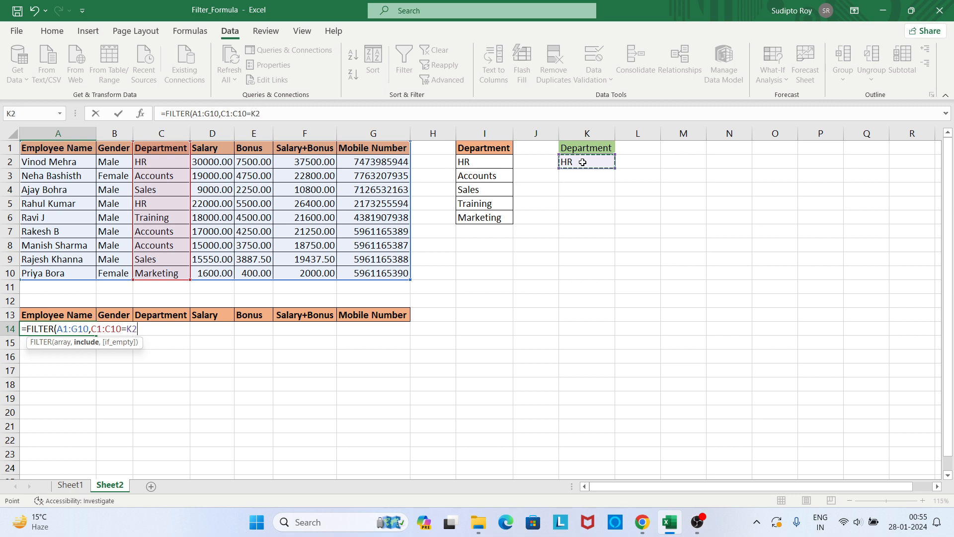
type(")")
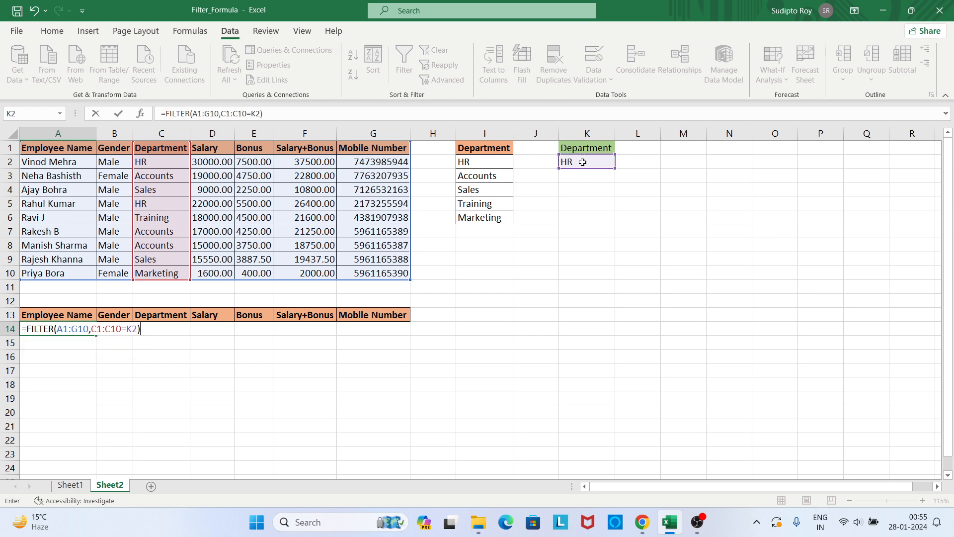
key("Return")
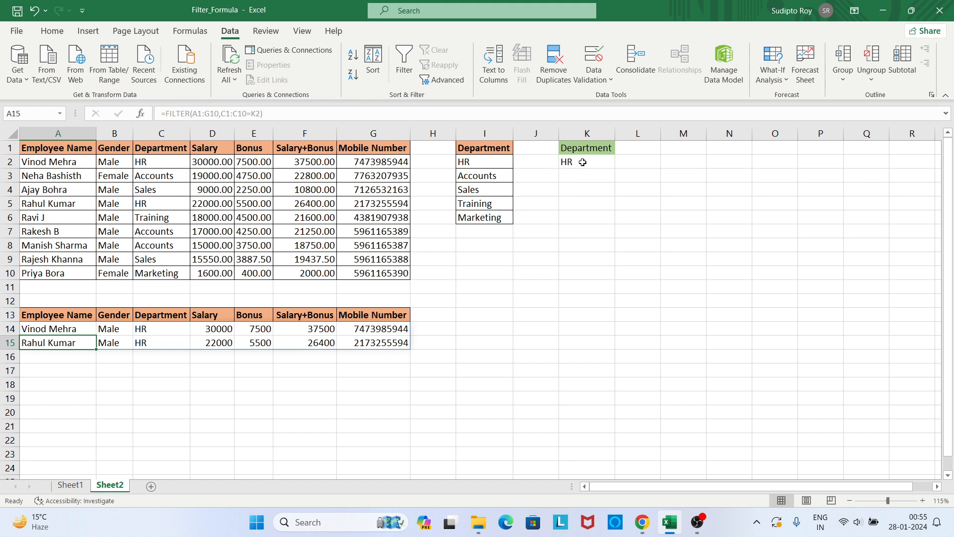
left_click(221, 383)
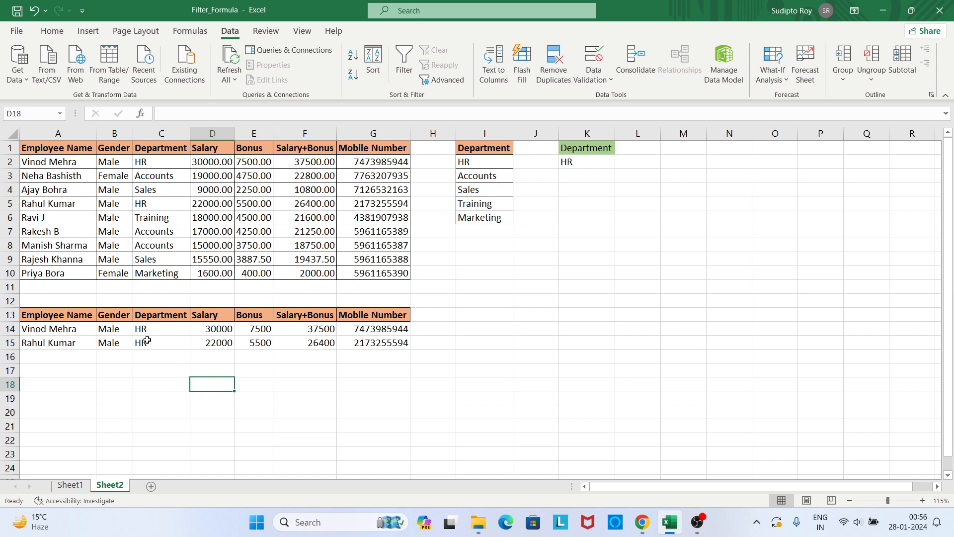
- Apply the Number format to the filtered Salary, Bonus and Salary+Bonus values in D14:F15
left_click_drag(223, 325, 320, 343)
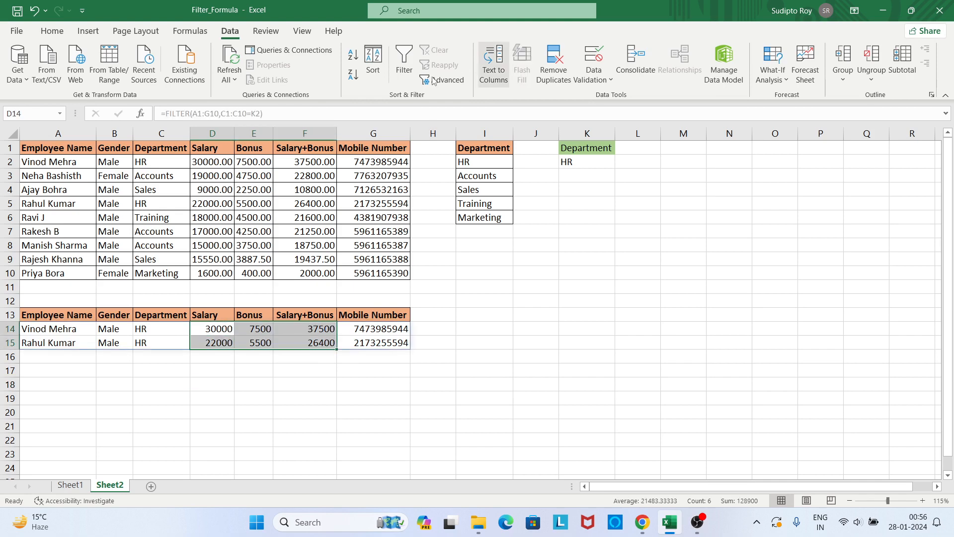
left_click(53, 32)
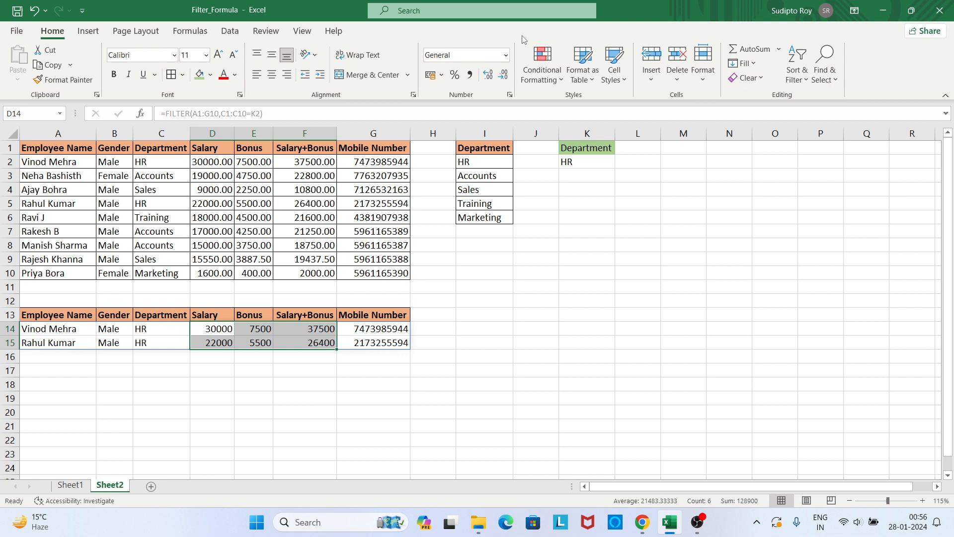
left_click(505, 55)
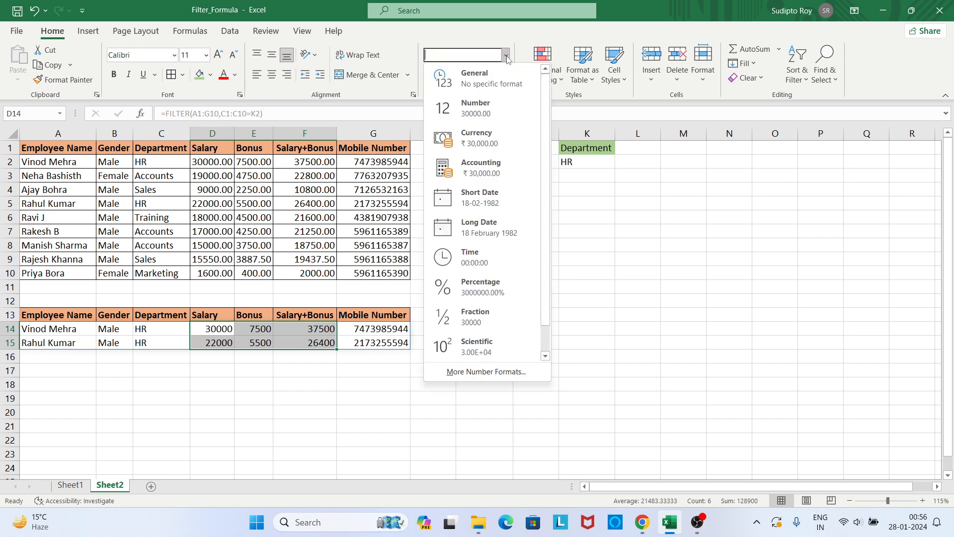
left_click(482, 107)
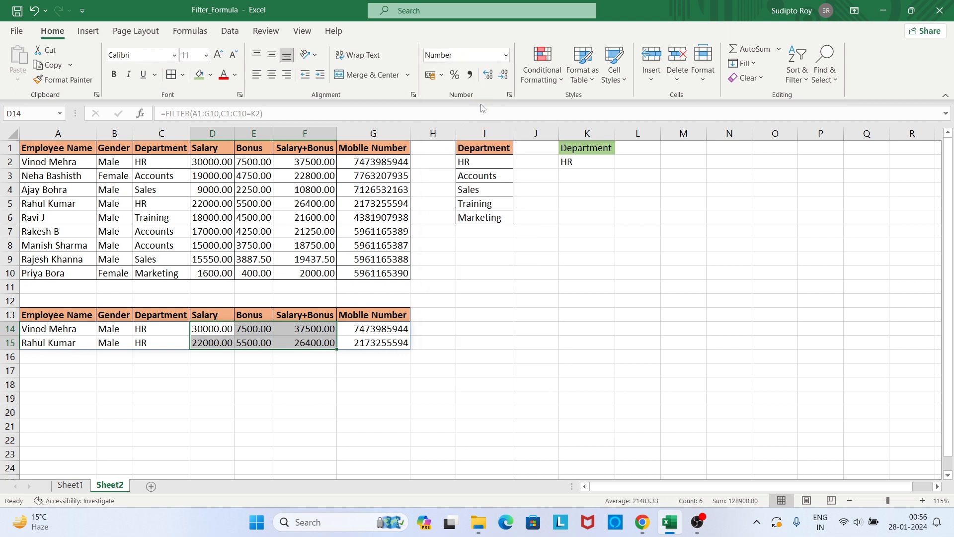
left_click(516, 327)
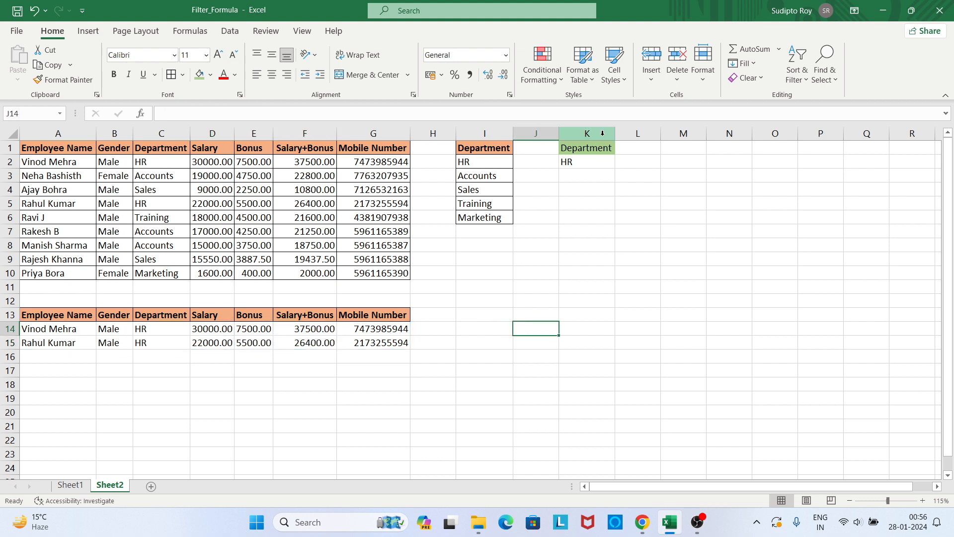
- Switch the department in K2 to Accounts
left_click(588, 162)
left_click(620, 163)
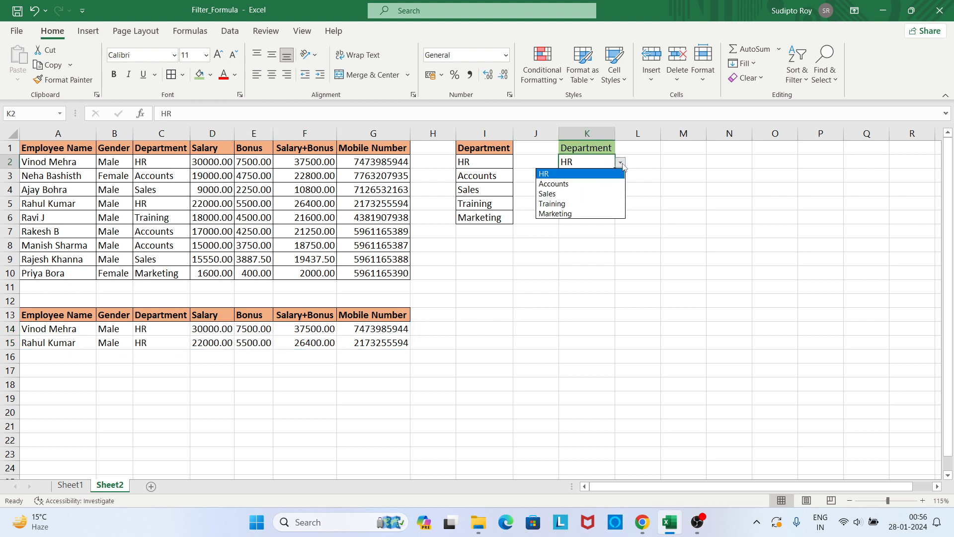
left_click(597, 181)
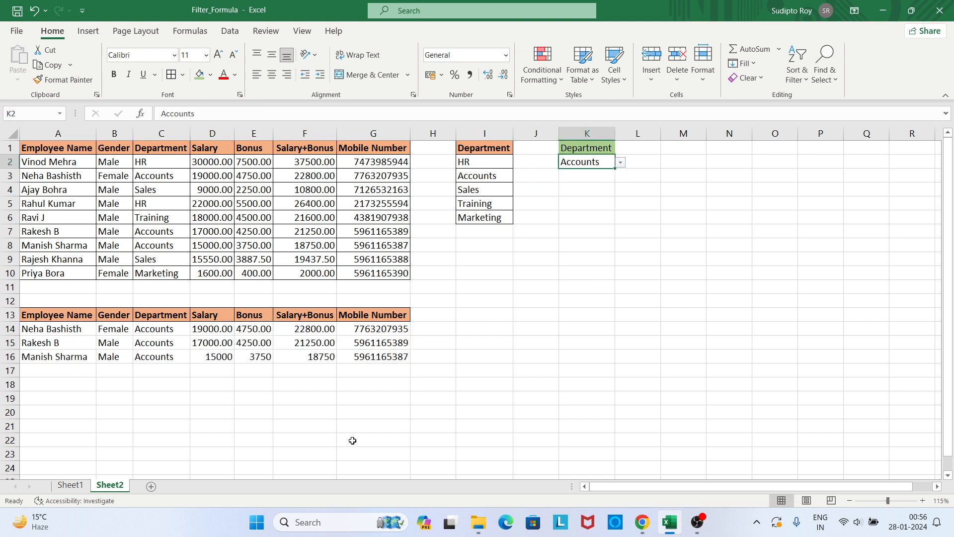
- Apply the Number format to the Accounts rows' Salary, Bonus and Salary+Bonus values in D14:F16
left_click_drag(224, 328, 264, 357)
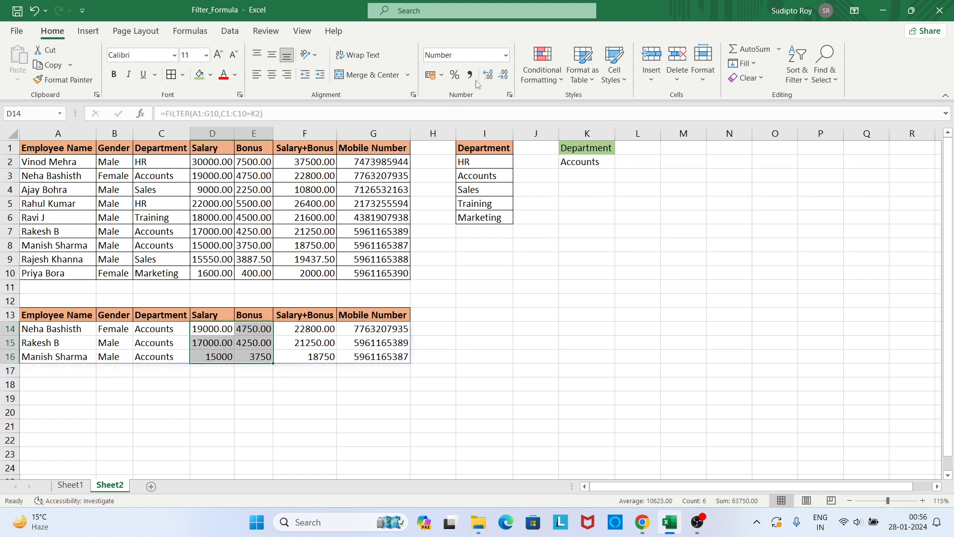
left_click(506, 55)
left_click(483, 110)
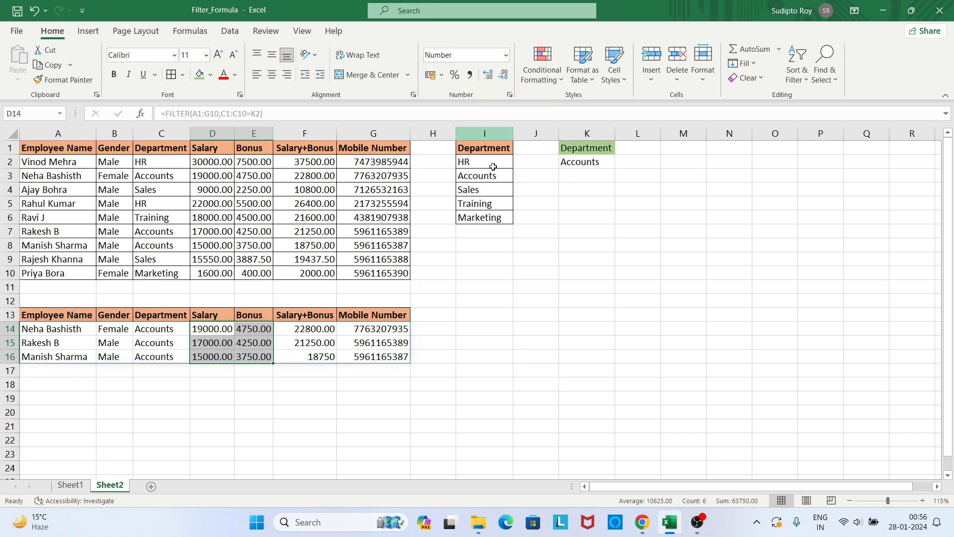
left_click(562, 356)
left_click(321, 334)
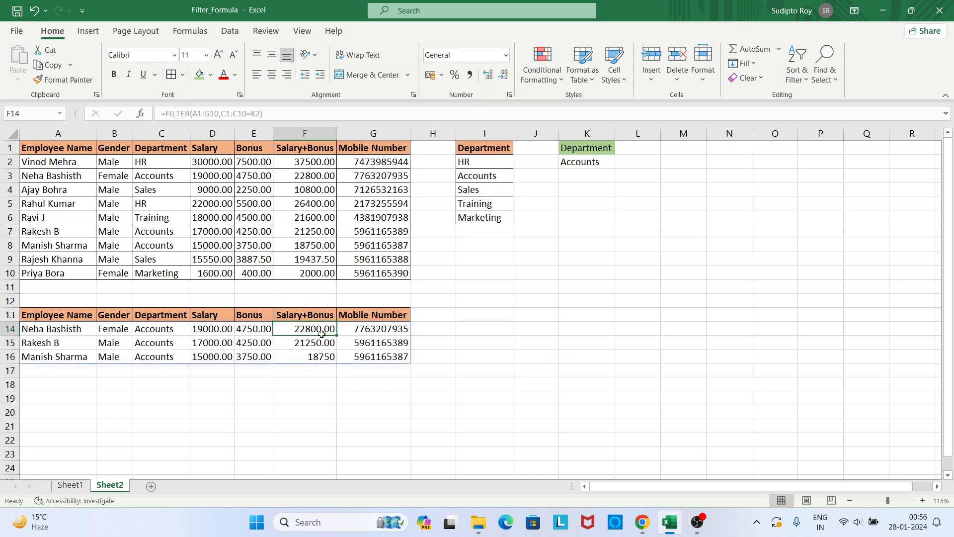
left_click_drag(321, 334, 319, 356)
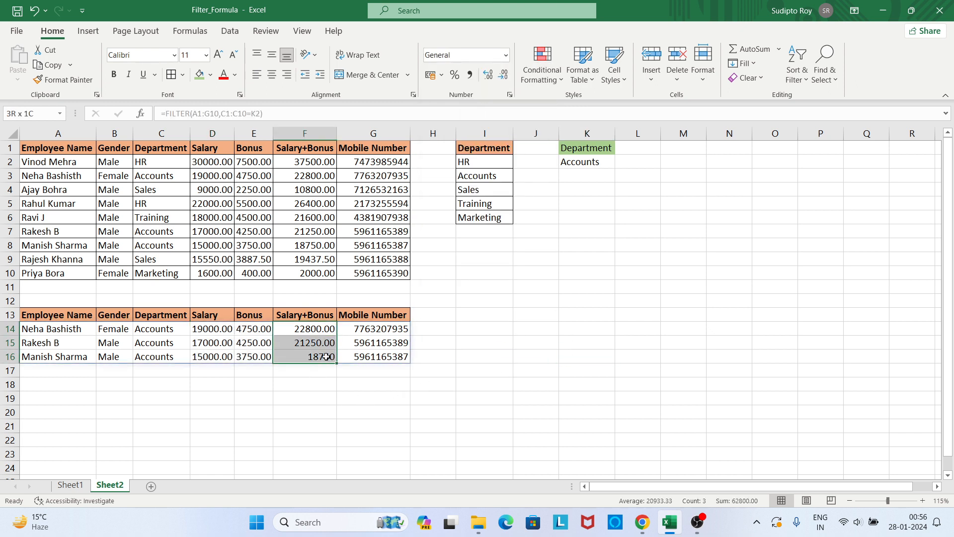
left_click(505, 55)
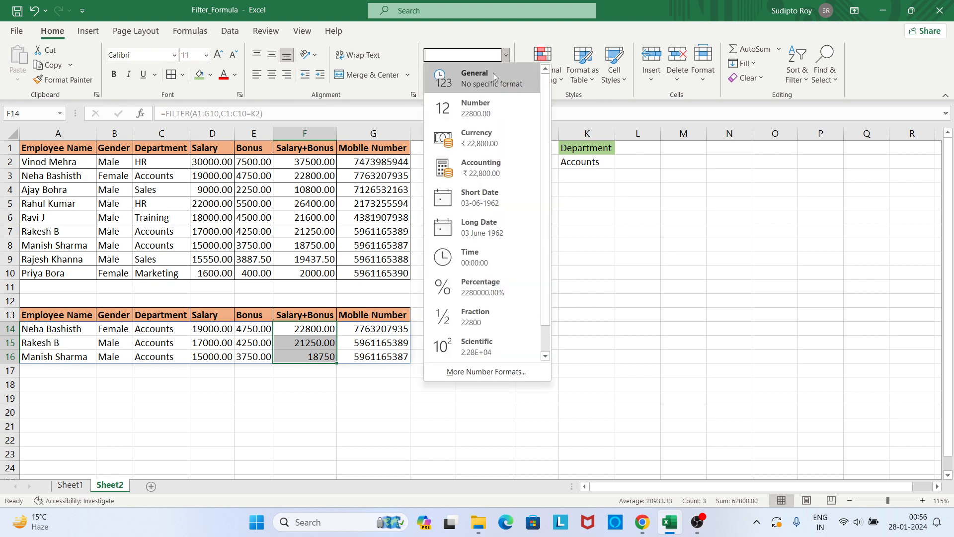
left_click(481, 110)
left_click(375, 400)
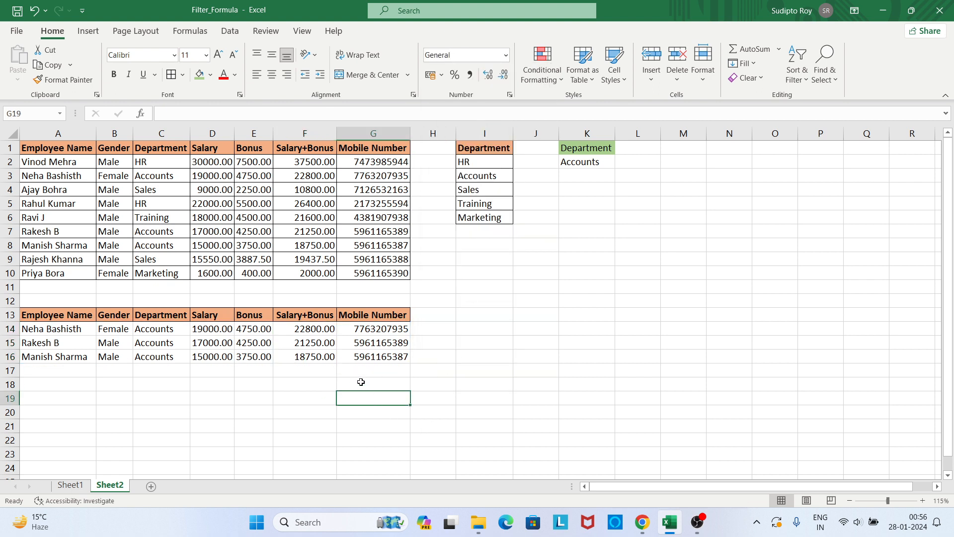
- Test the filtered table by choosing Sales, Training and Marketing one after another in K2
left_click(576, 164)
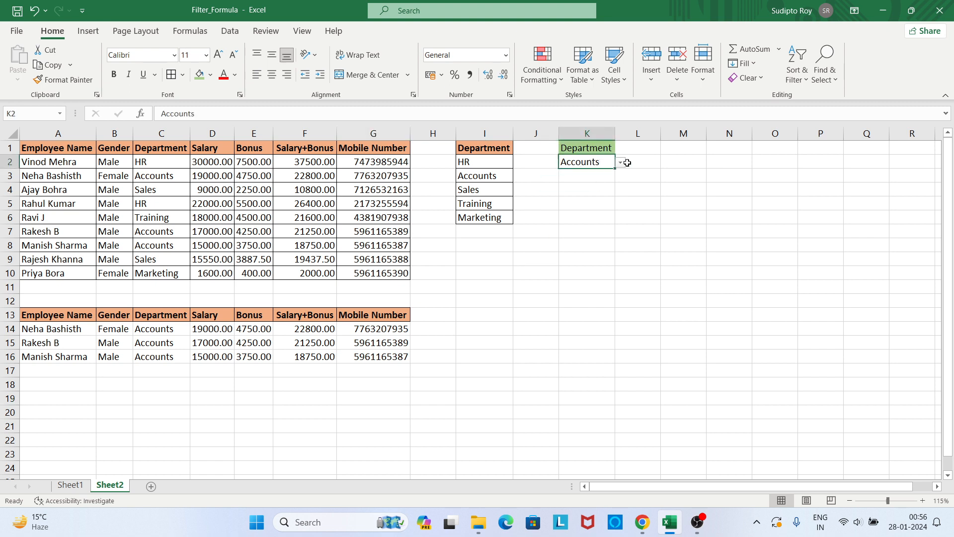
left_click(620, 164)
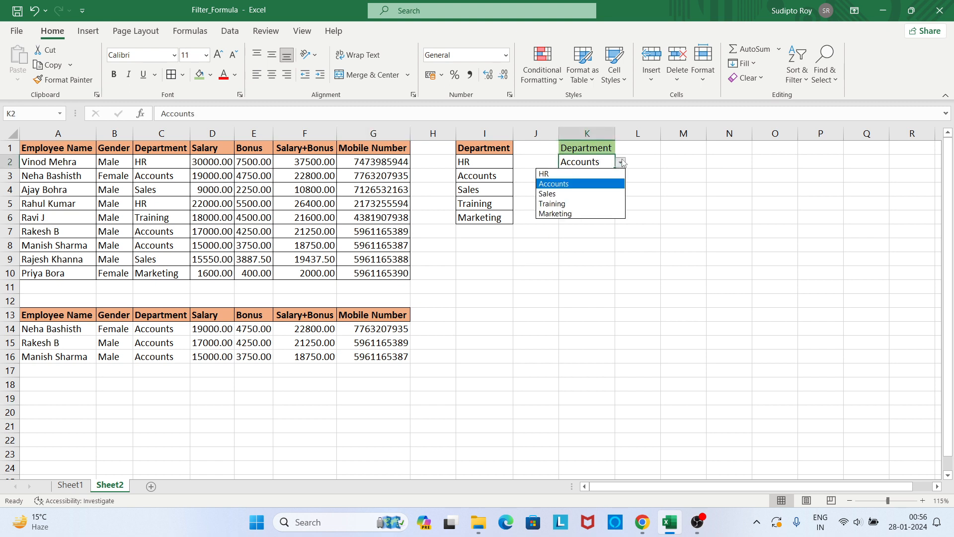
left_click(594, 194)
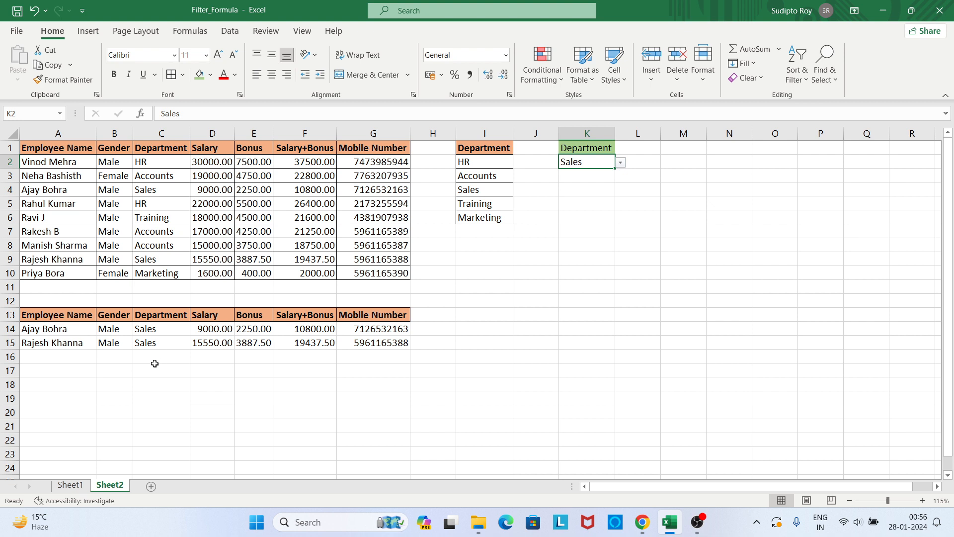
left_click(621, 163)
left_click(585, 204)
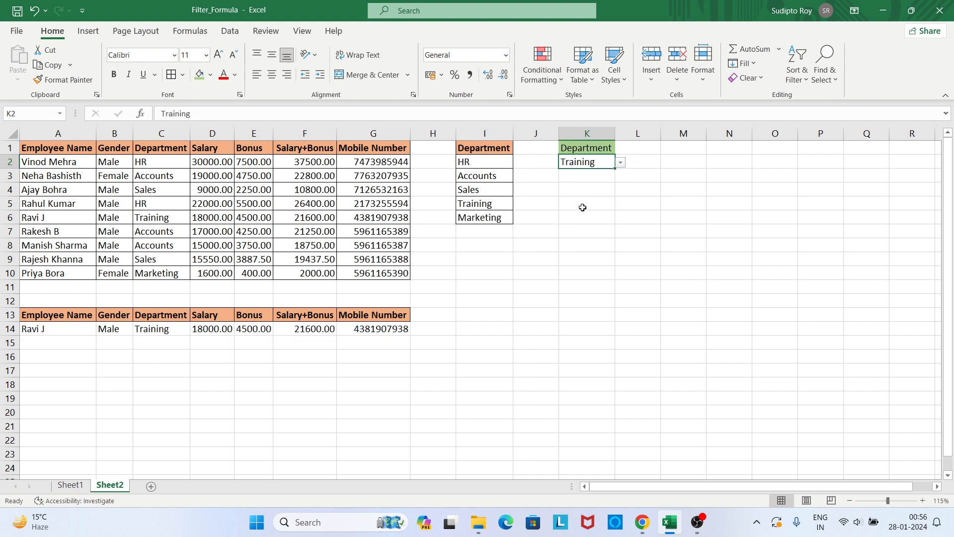
left_click(622, 163)
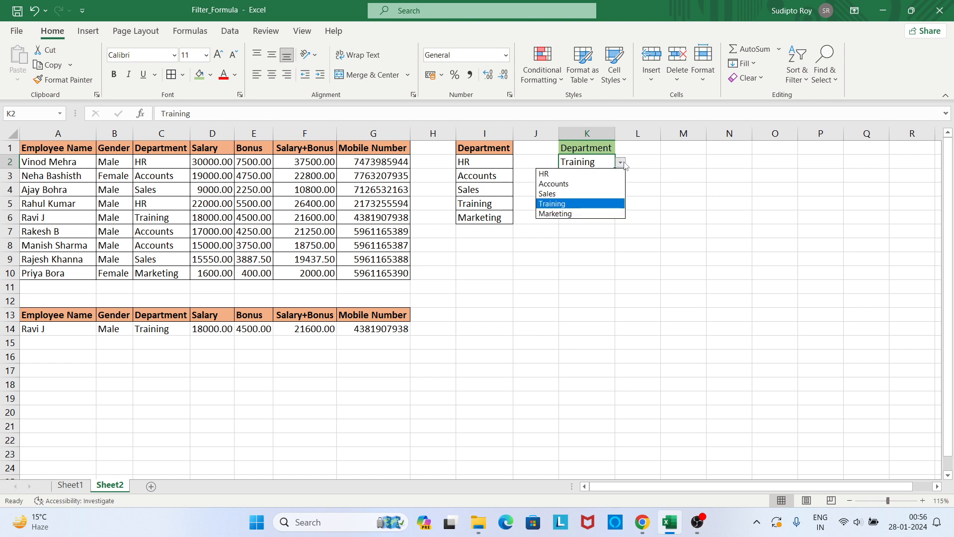
left_click(588, 214)
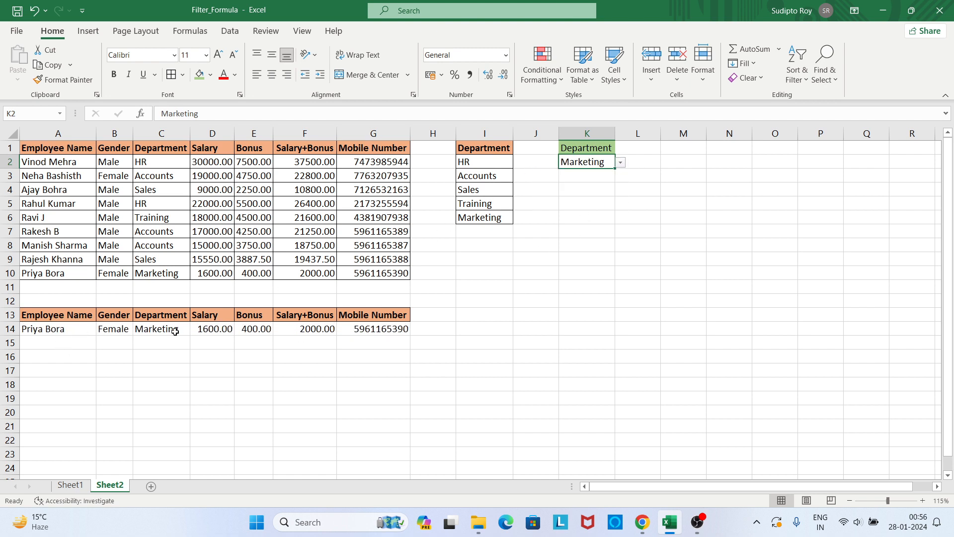
- Cycle the department in K2 through HR and Sales, ending on Training, to recheck the filtered table
left_click(622, 164)
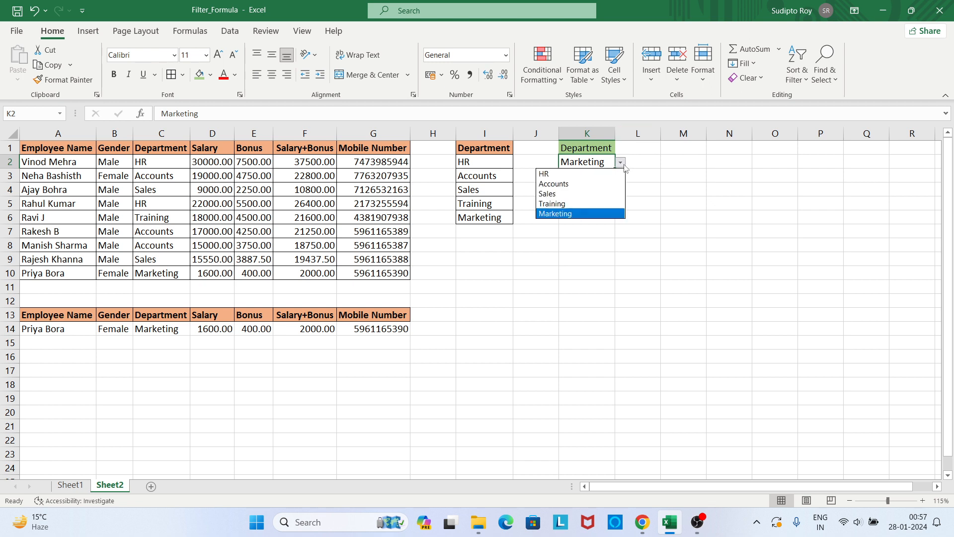
left_click(582, 177)
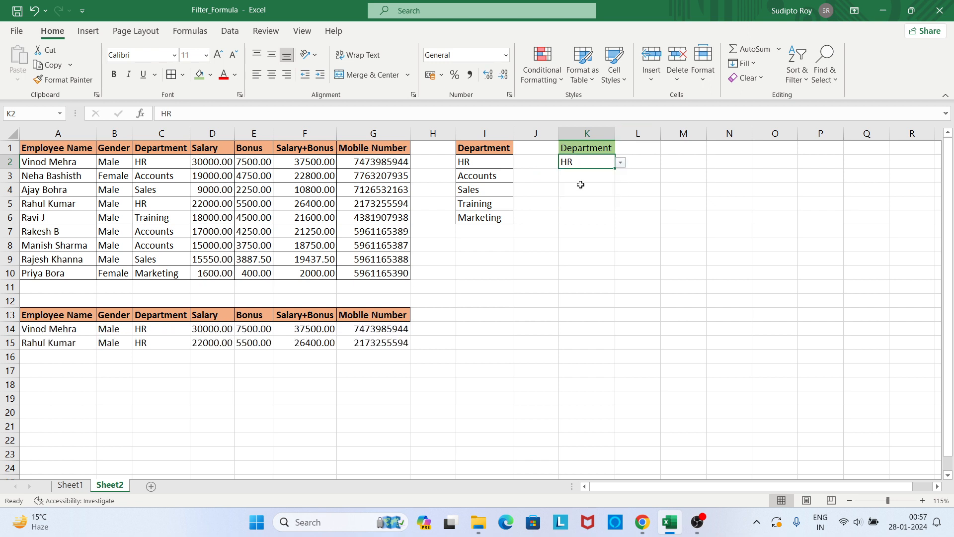
left_click(621, 163)
left_click(579, 191)
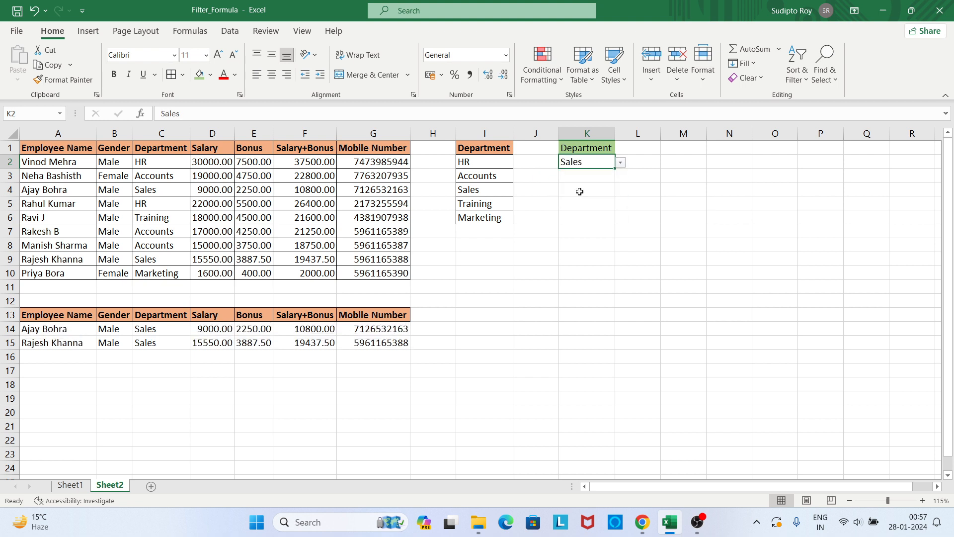
left_click(621, 162)
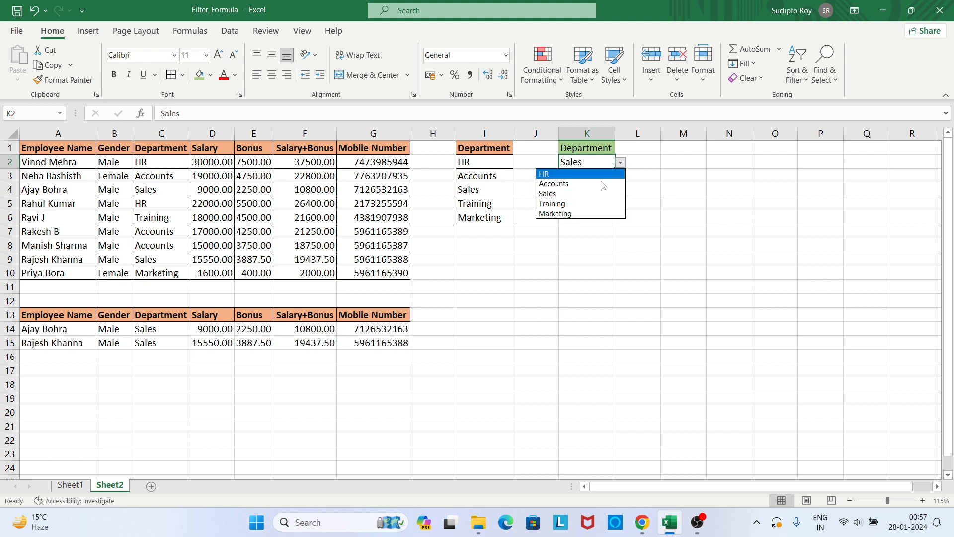
left_click(579, 202)
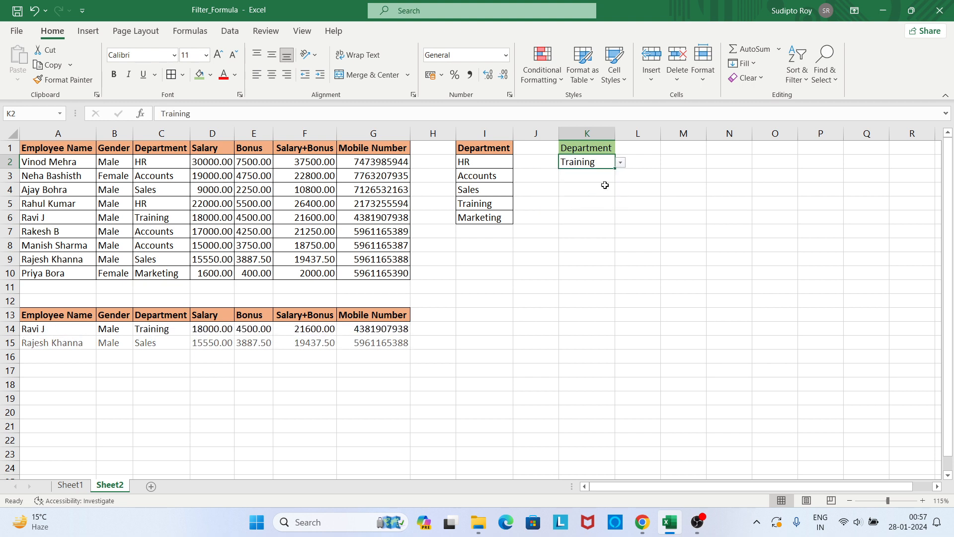
- Switch the department in K2 of Sheet2 to Marketing
left_click(621, 162)
left_click(570, 214)
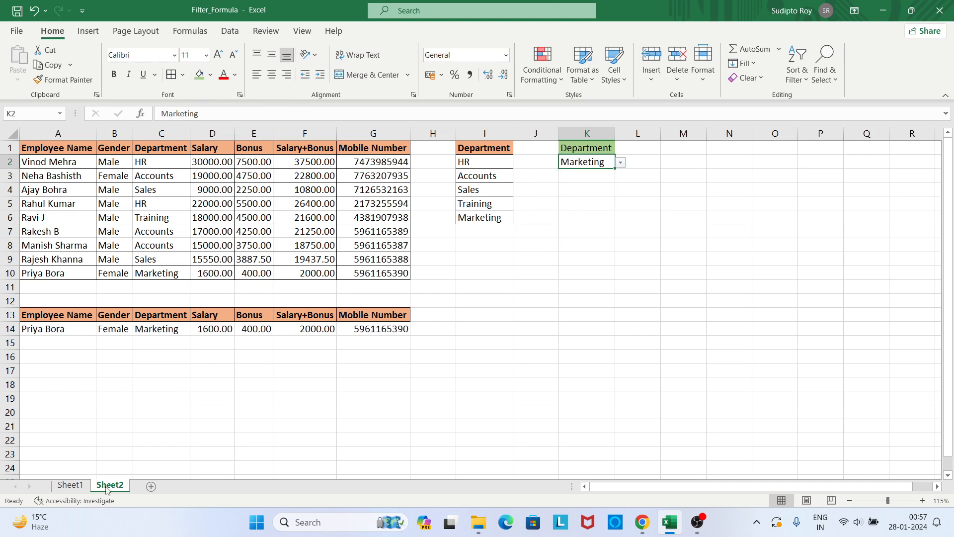
- Test the filtered table on Sheet1 by choosing HR, Accounts, Marketing and Training in J2, ending on Sales
left_click(70, 485)
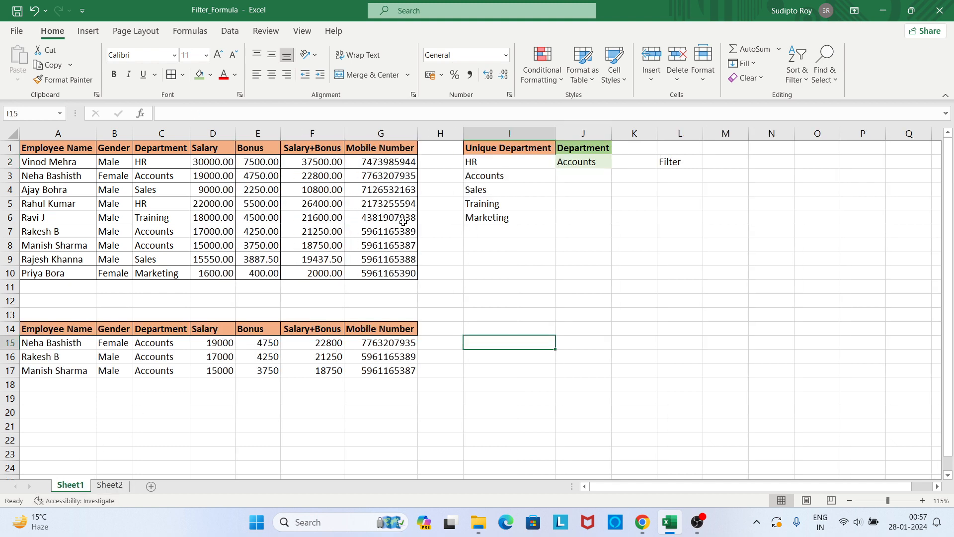
left_click(598, 163)
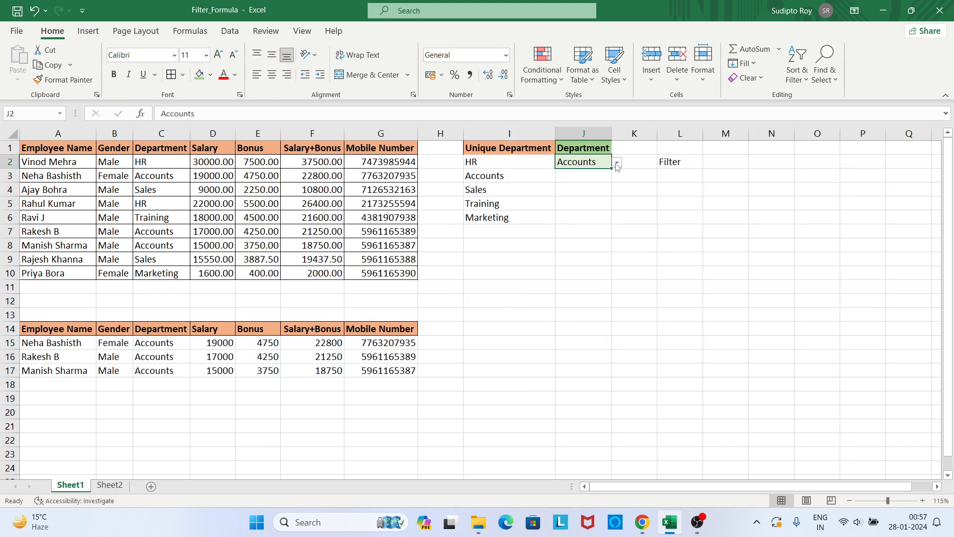
left_click(617, 163)
left_click(587, 175)
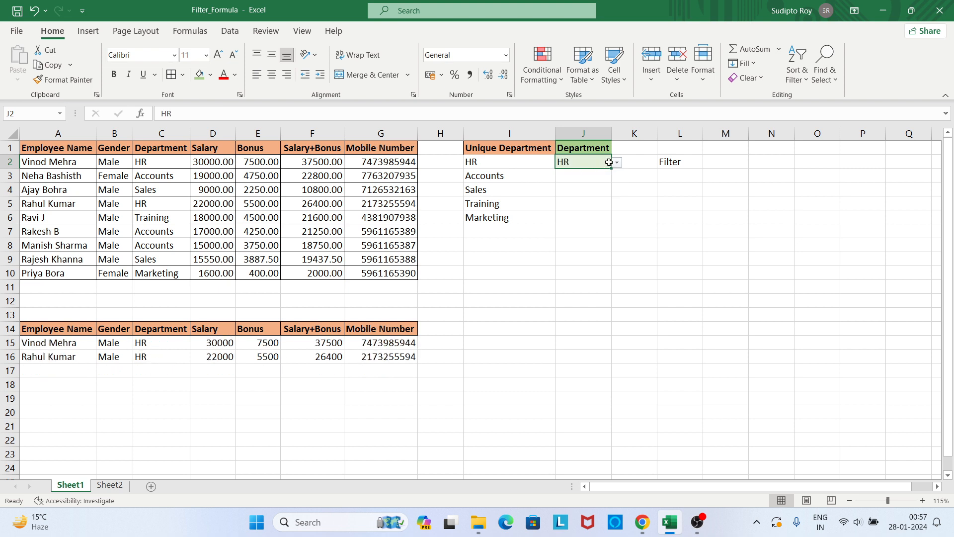
left_click(618, 164)
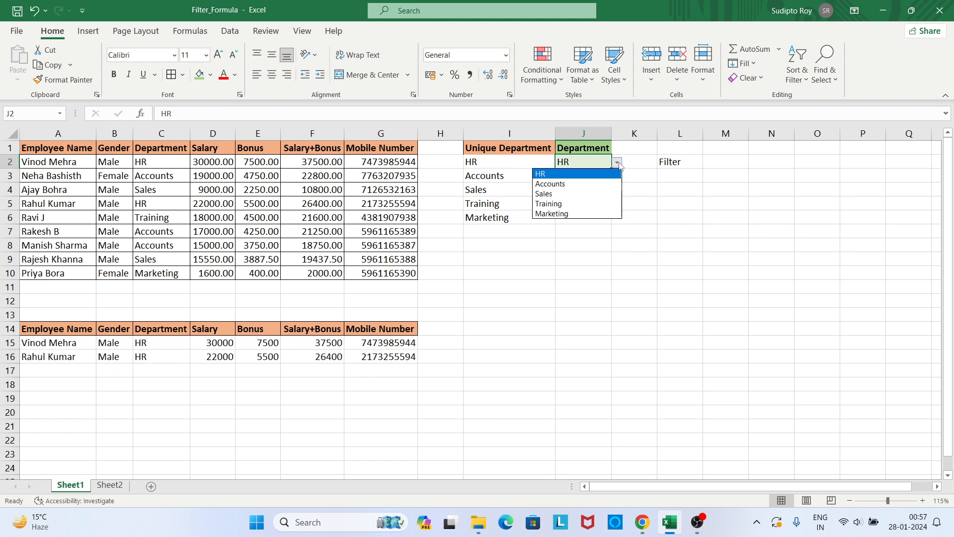
left_click(597, 184)
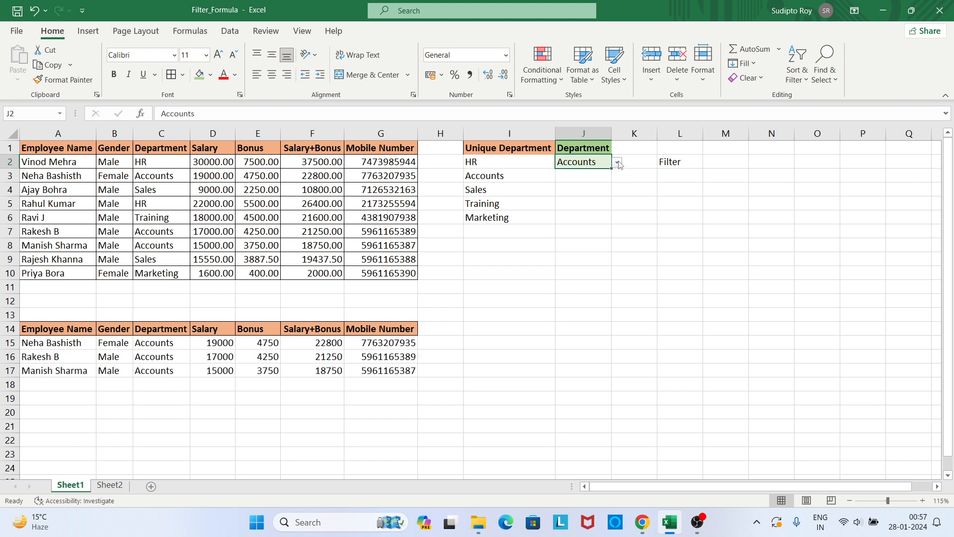
left_click(618, 163)
left_click(586, 212)
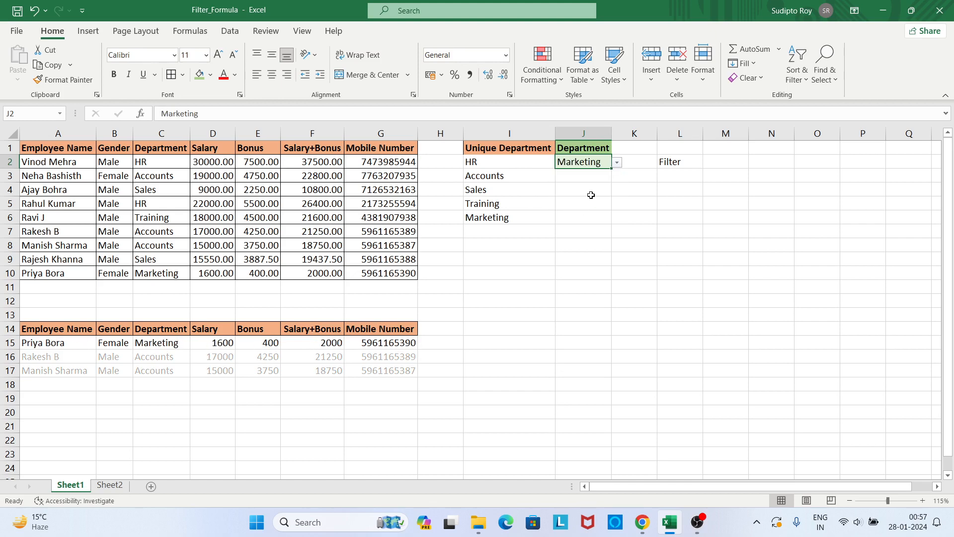
left_click(618, 163)
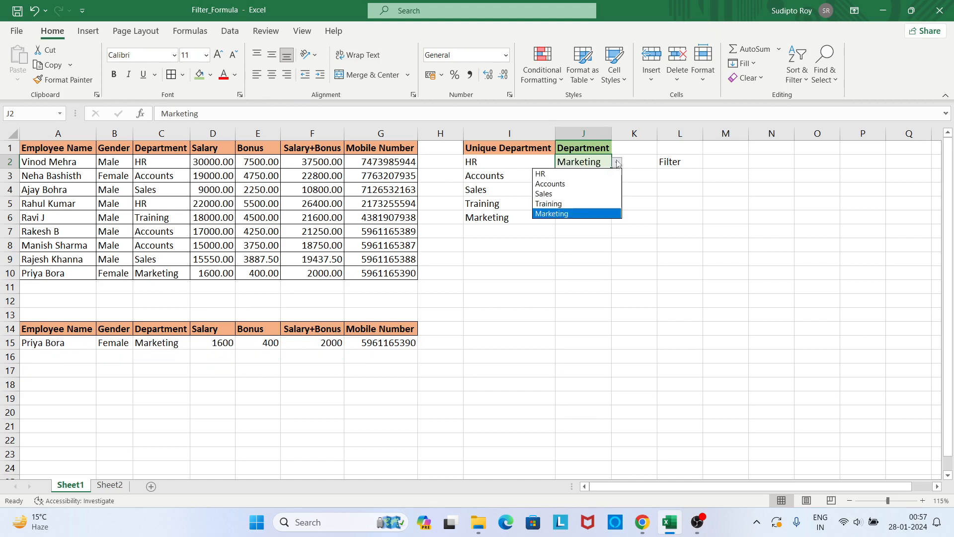
left_click(570, 201)
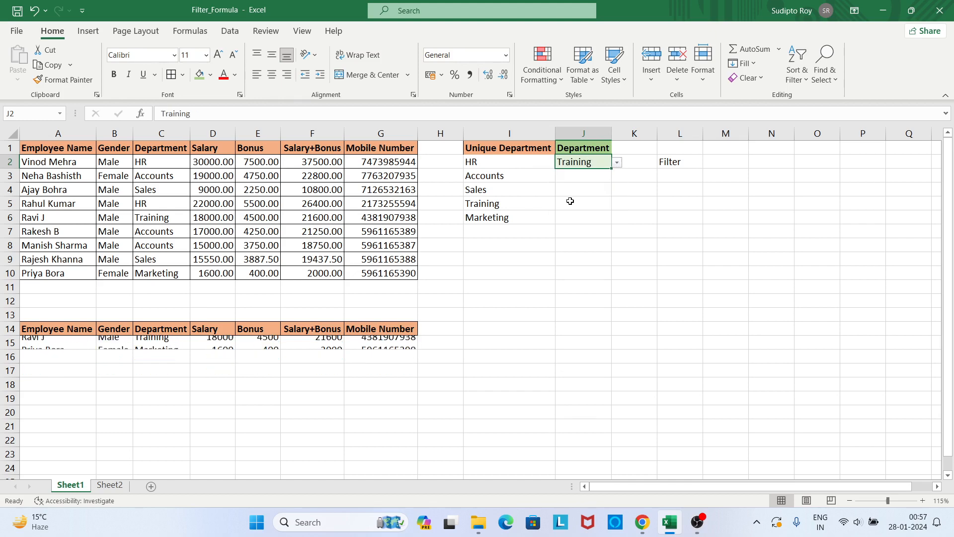
left_click(617, 164)
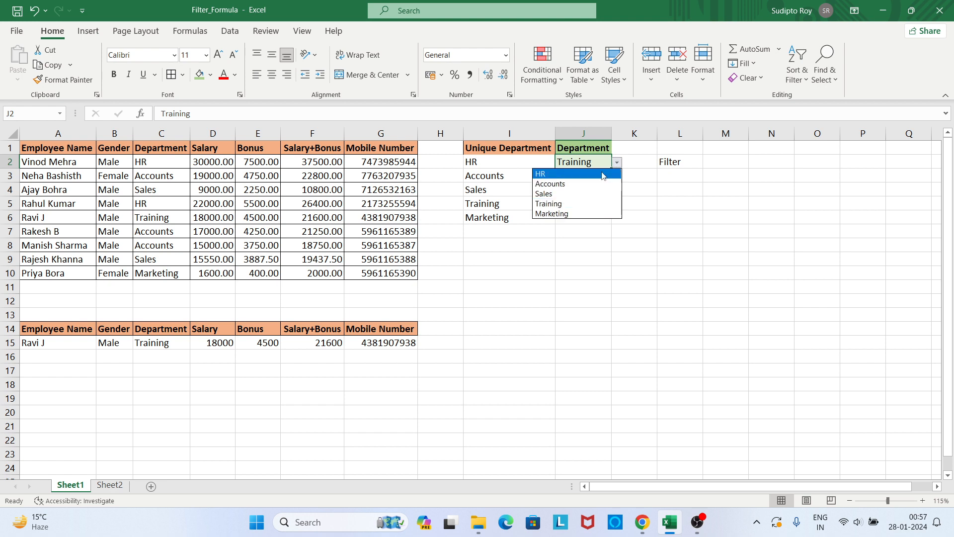
left_click(580, 194)
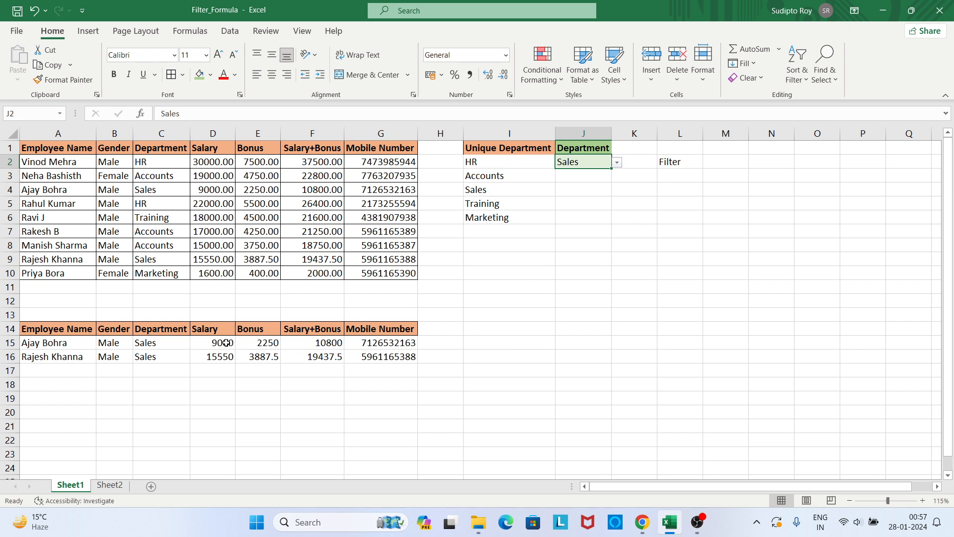
- Apply the Number format to the filtered Sales rows' Salary, Bonus and Salary+Bonus values in D15:F16 on Sheet1
left_click_drag(227, 343, 311, 355)
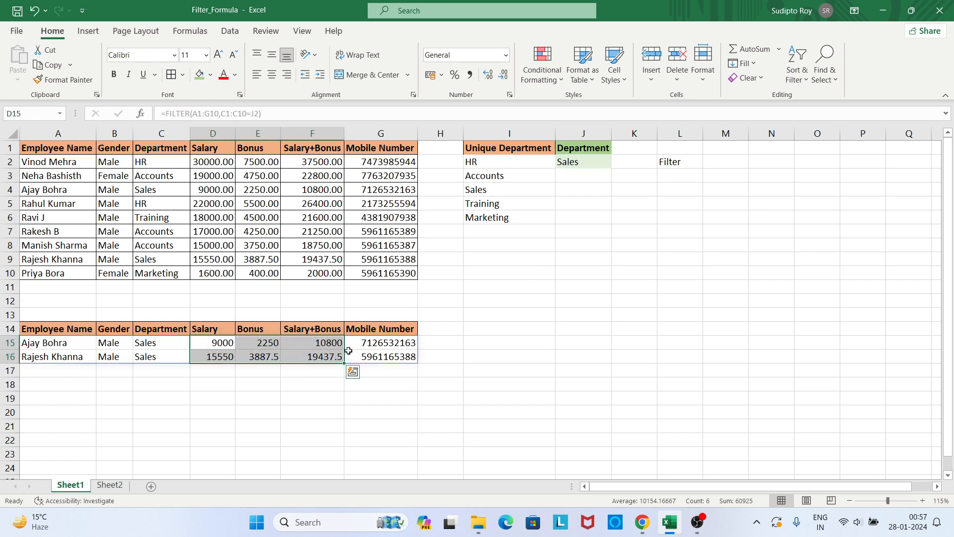
left_click(507, 64)
left_click(477, 106)
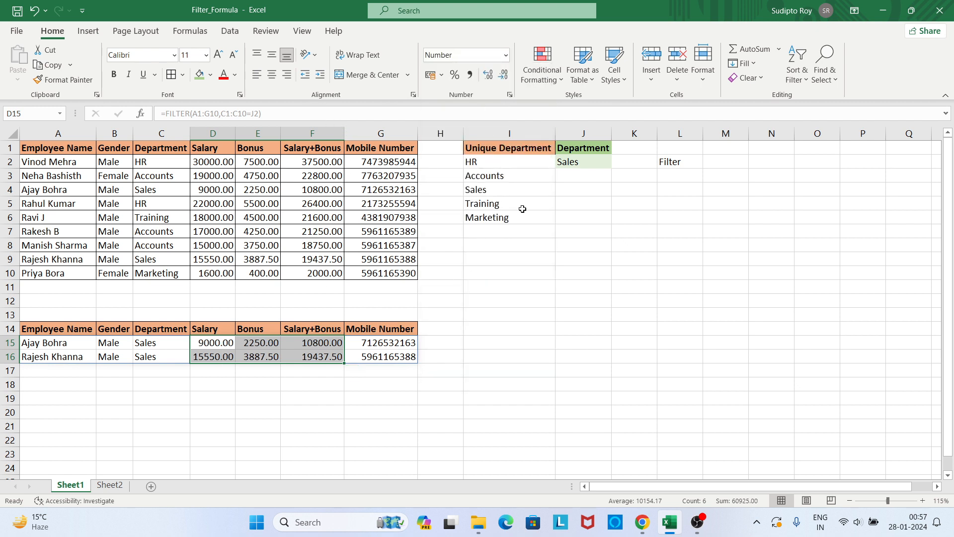
mouse_move(697, 522)
left_click(709, 448)
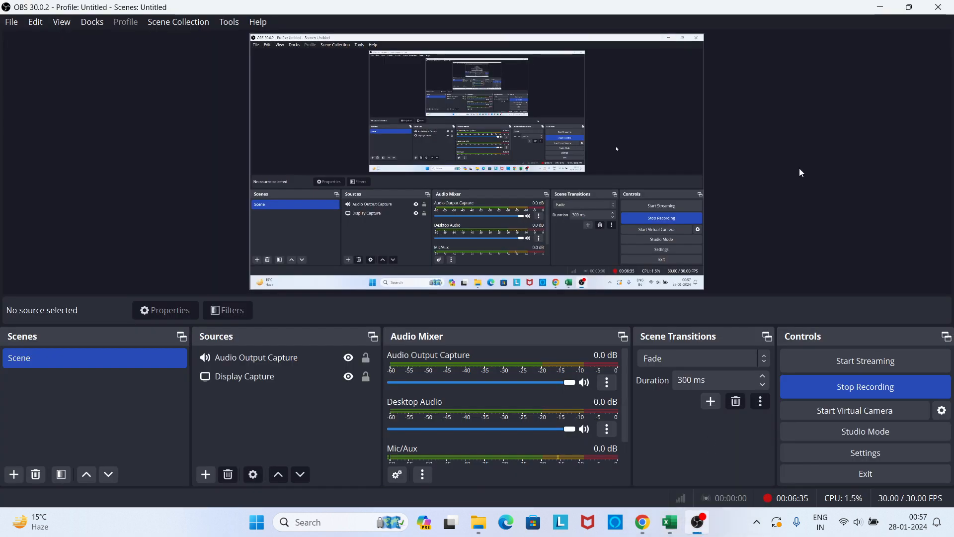